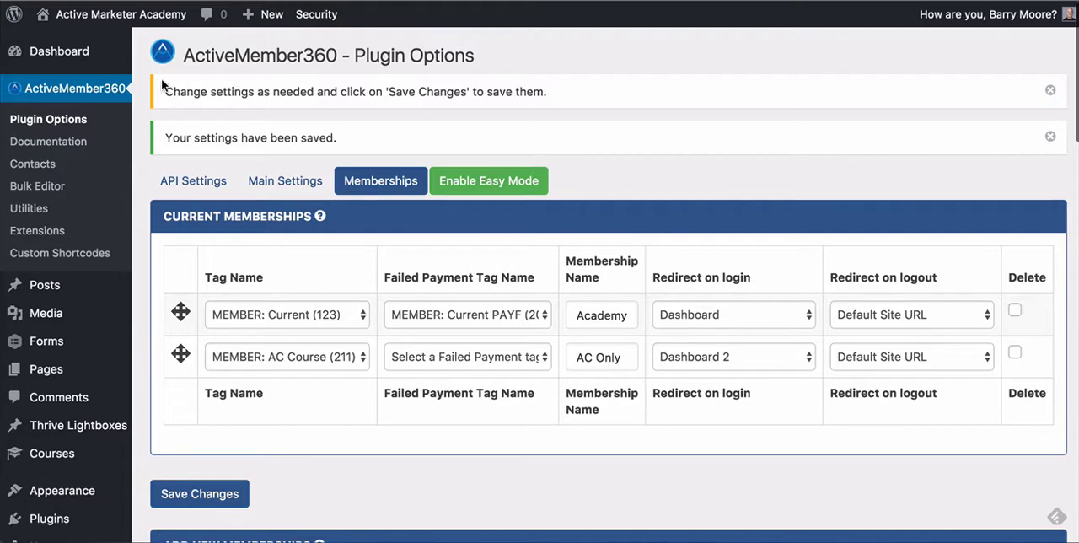
Step: Open the ActiveMember360 plugin options and review the test contact's details in ActiveCampaign
{"action": "left_click", "coordinate": [80, 96]}
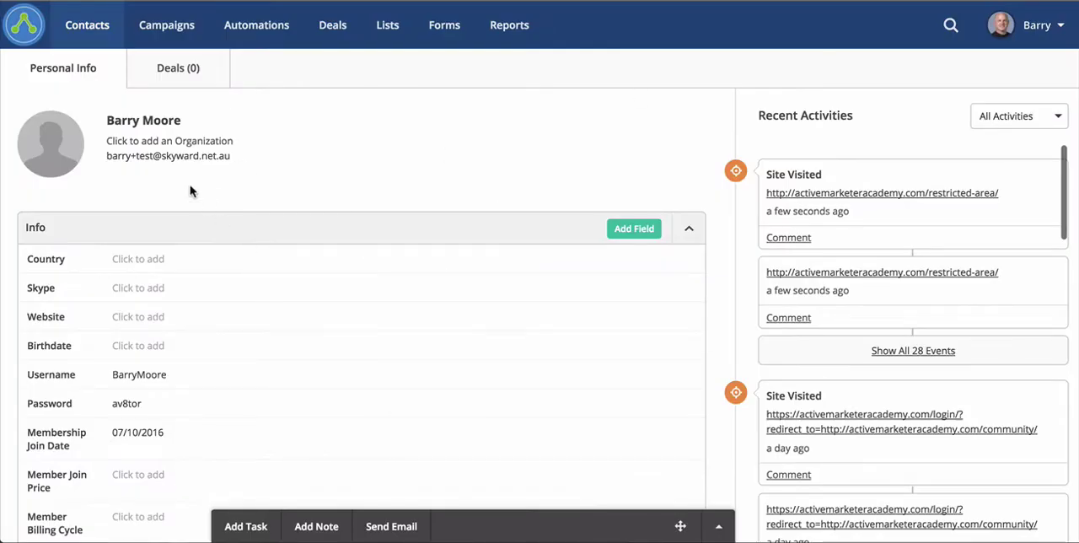
{"action": "scroll", "coordinate": [546, 194], "scroll_direction": "down", "scroll_amount": 2}
{"action": "scroll", "coordinate": [543, 197], "scroll_direction": "down", "scroll_amount": 6}
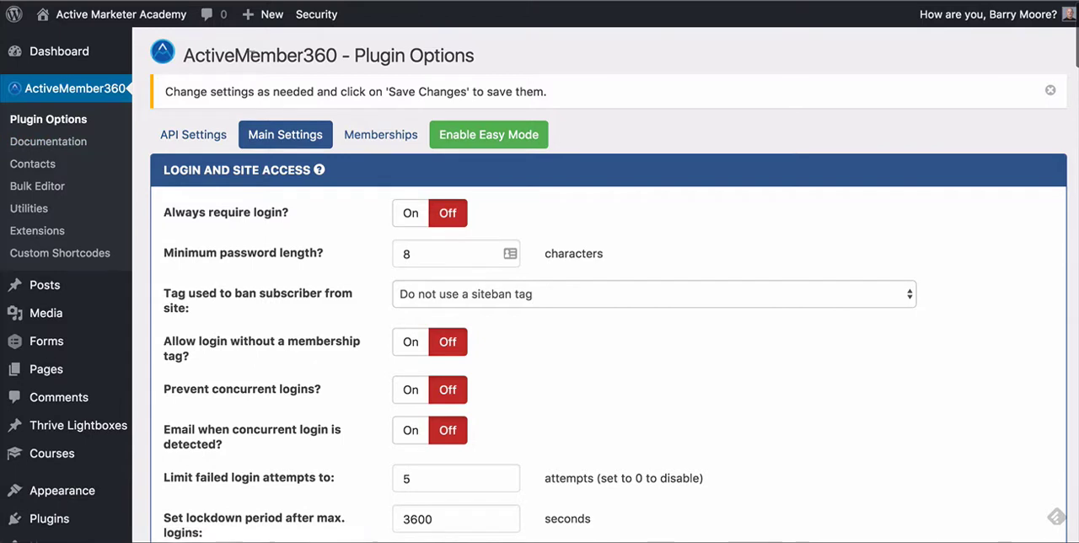
Step: In the WordPress membership settings, set the first new membership's tag to MEMBER: AC Course (211)
{"action": "left_click", "coordinate": [390, 141]}
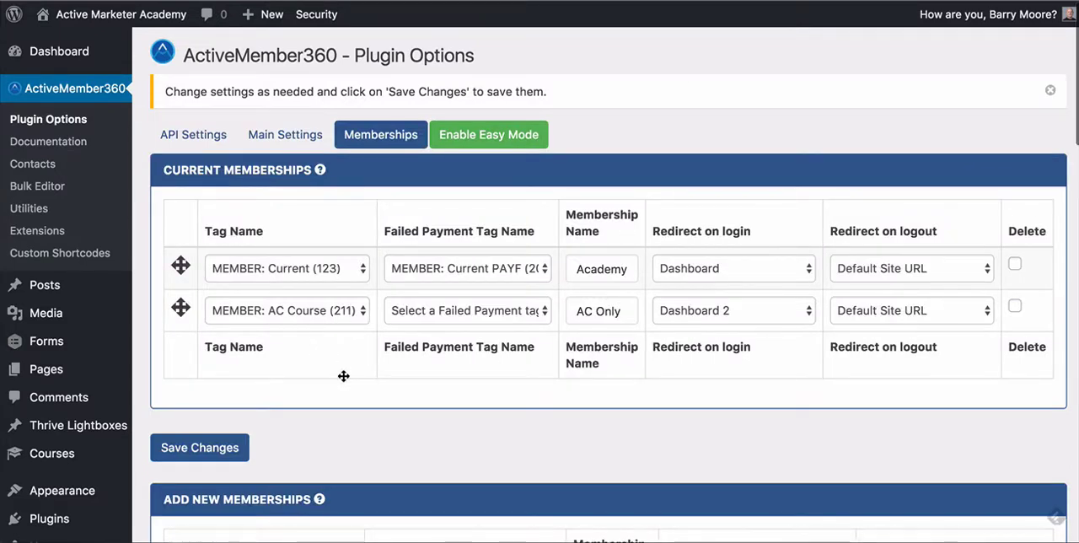
{"action": "scroll", "coordinate": [343, 376], "scroll_direction": "down", "scroll_amount": 1}
{"action": "scroll", "coordinate": [344, 378], "scroll_direction": "down", "scroll_amount": 5}
{"action": "scroll", "coordinate": [351, 282], "scroll_direction": "down", "scroll_amount": 2}
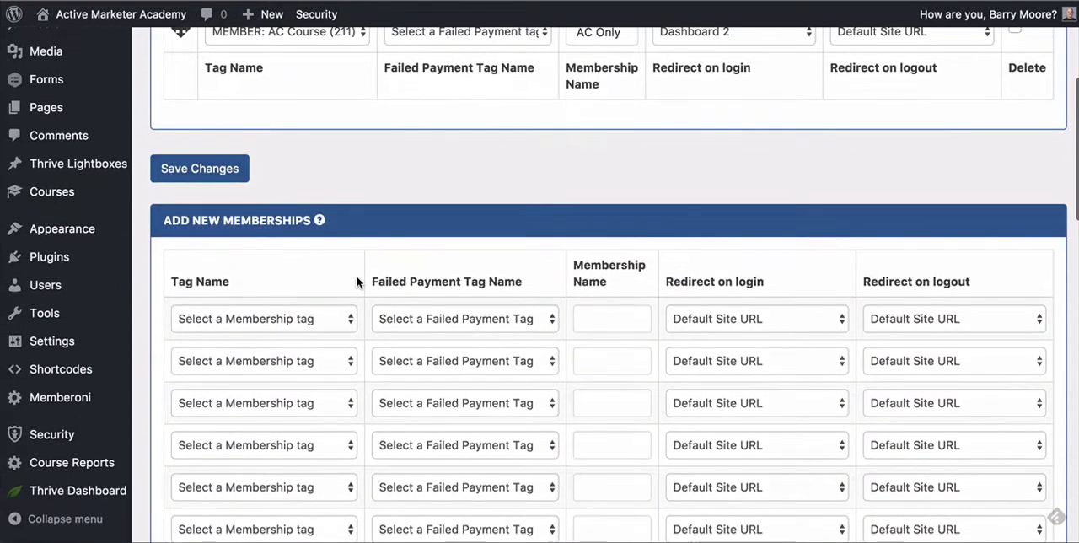
{"action": "scroll", "coordinate": [357, 281], "scroll_direction": "down", "scroll_amount": 4}
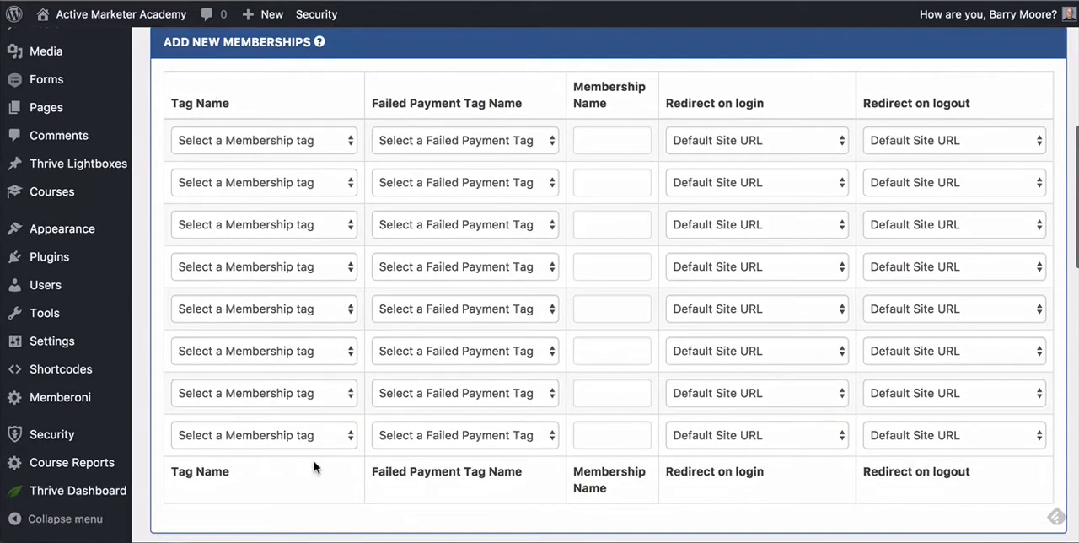
{"action": "scroll", "coordinate": [315, 464], "scroll_direction": "up", "scroll_amount": 2}
{"action": "scroll", "coordinate": [316, 461], "scroll_direction": "up", "scroll_amount": 1}
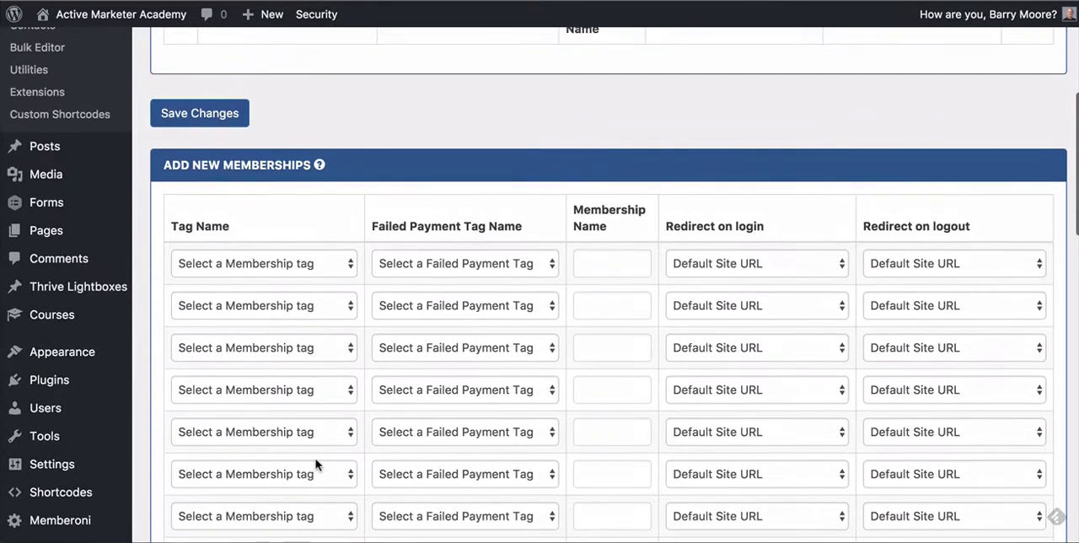
{"action": "left_click", "coordinate": [328, 266]}
{"action": "scroll", "coordinate": [354, 358], "scroll_direction": "down", "scroll_amount": 5}
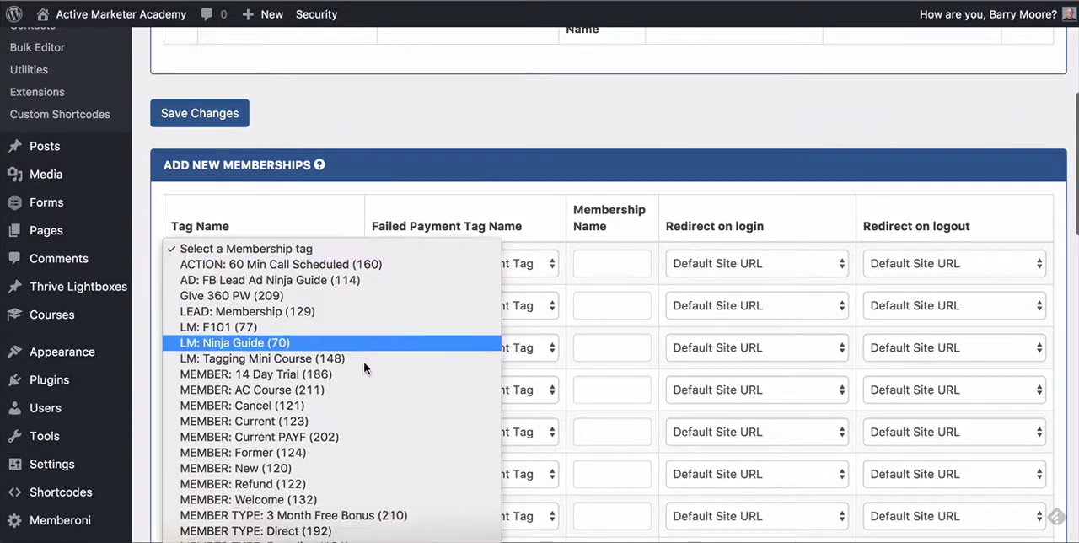
{"action": "scroll", "coordinate": [364, 369], "scroll_direction": "down", "scroll_amount": 4}
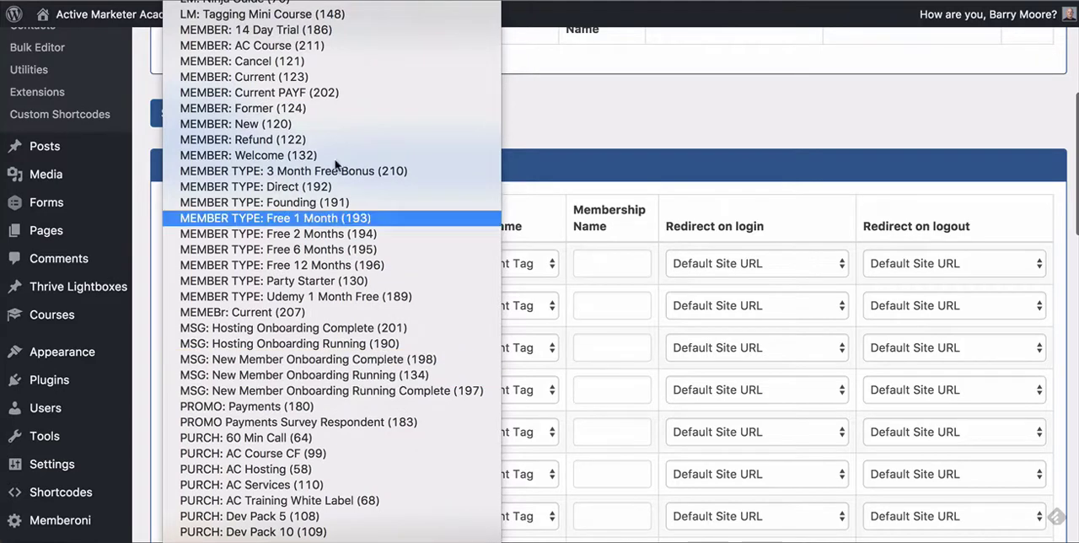
{"action": "left_click", "coordinate": [508, 86]}
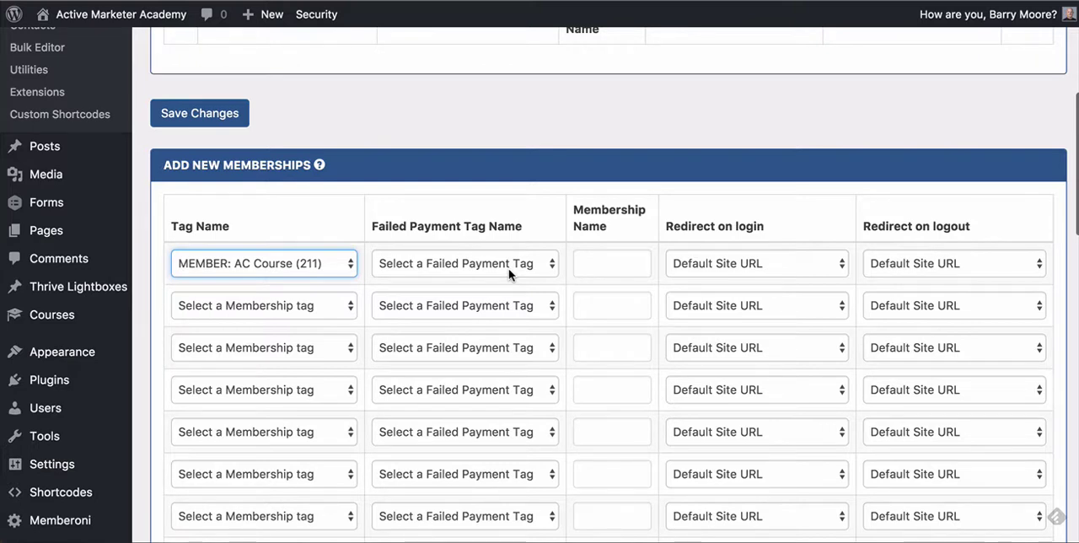
Step: Name the new membership AC Only
{"action": "left_click", "coordinate": [604, 263]}
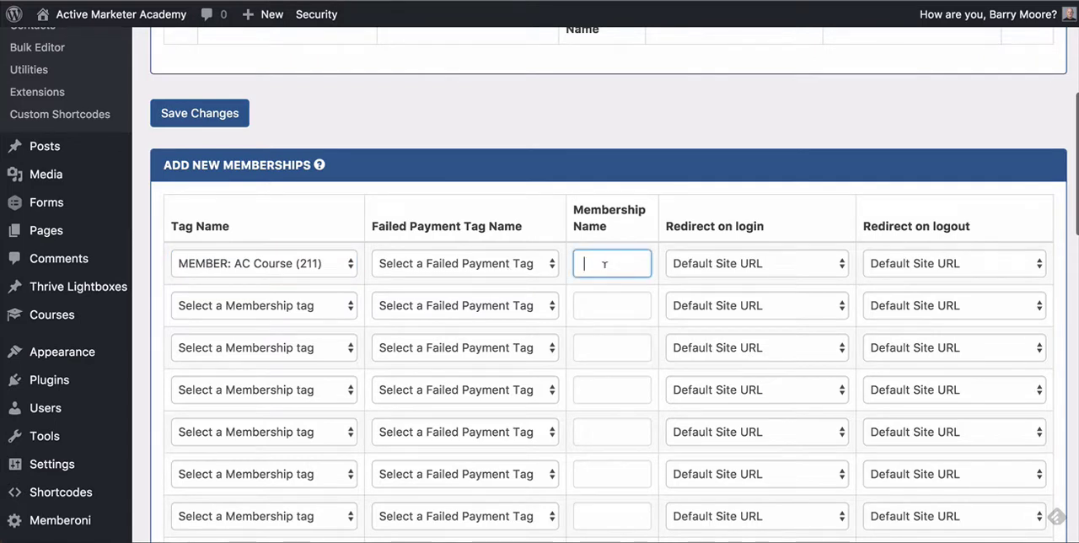
{"action": "type", "text": "AC ONly"}
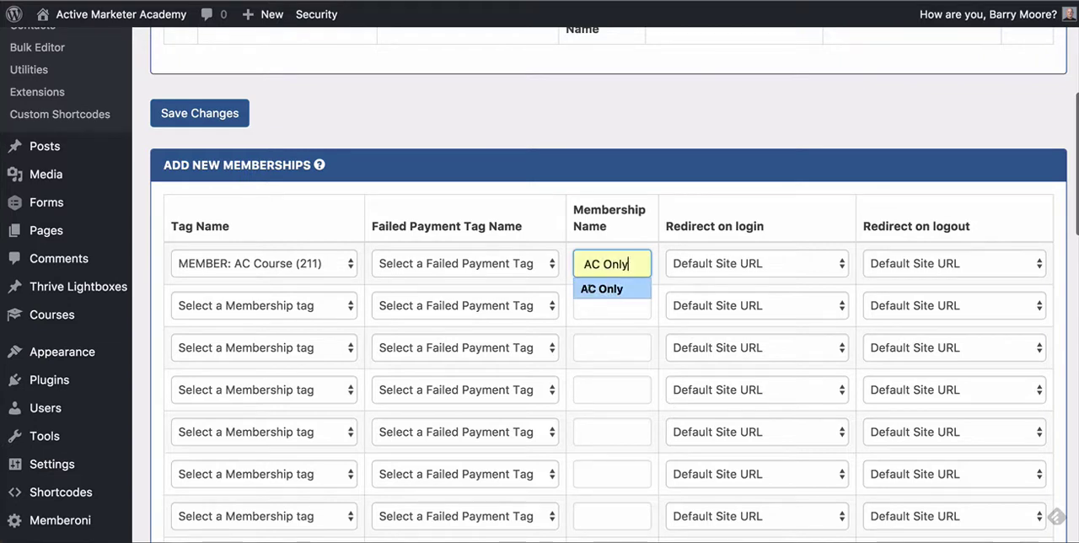
{"action": "left_click", "coordinate": [588, 288]}
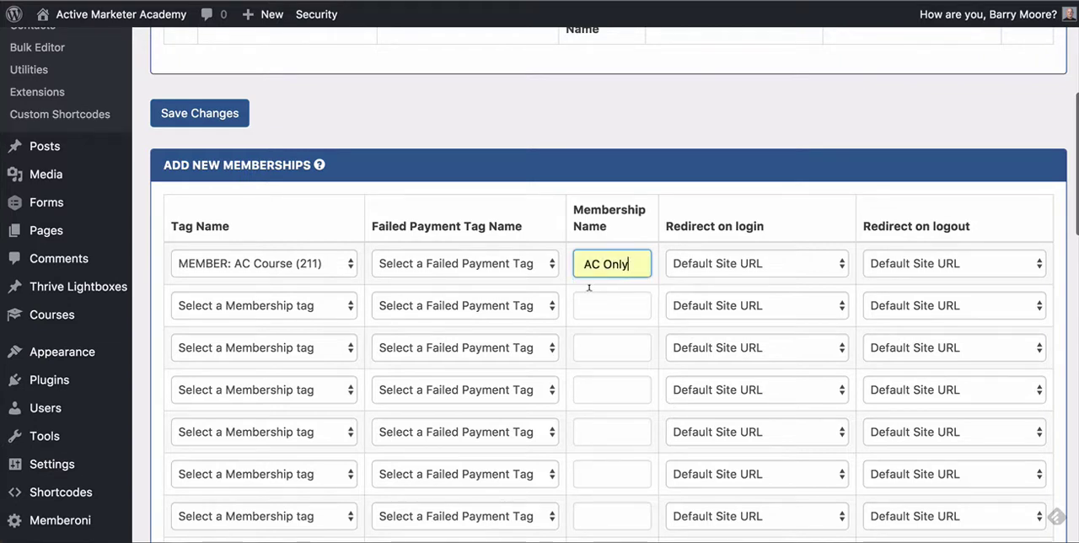
Step: View the pages available as login and logout redirects for the new AC Only membership
{"action": "left_click", "coordinate": [742, 265]}
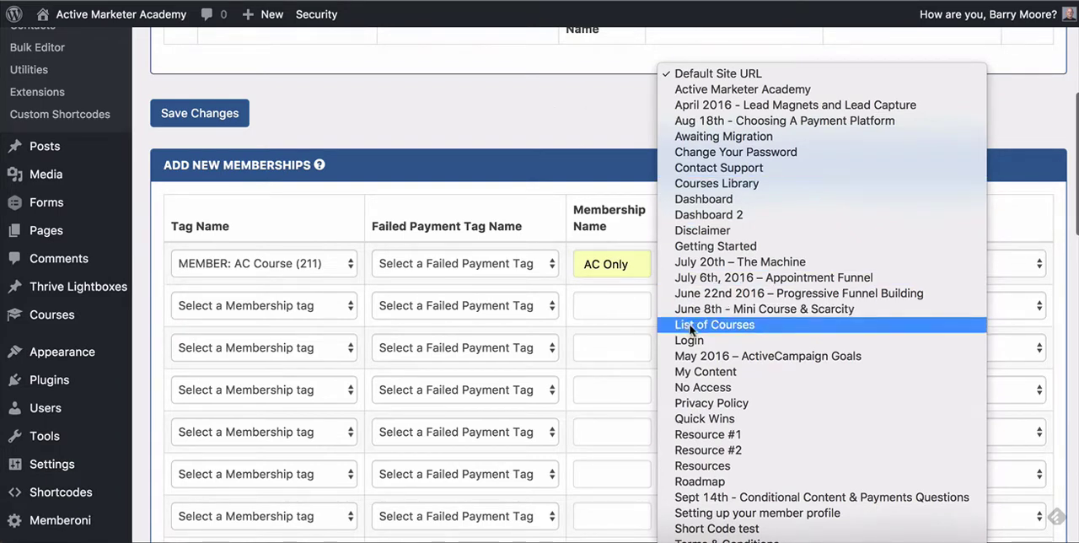
{"action": "left_click", "coordinate": [602, 105]}
{"action": "scroll", "coordinate": [674, 169], "scroll_direction": "down", "scroll_amount": 1}
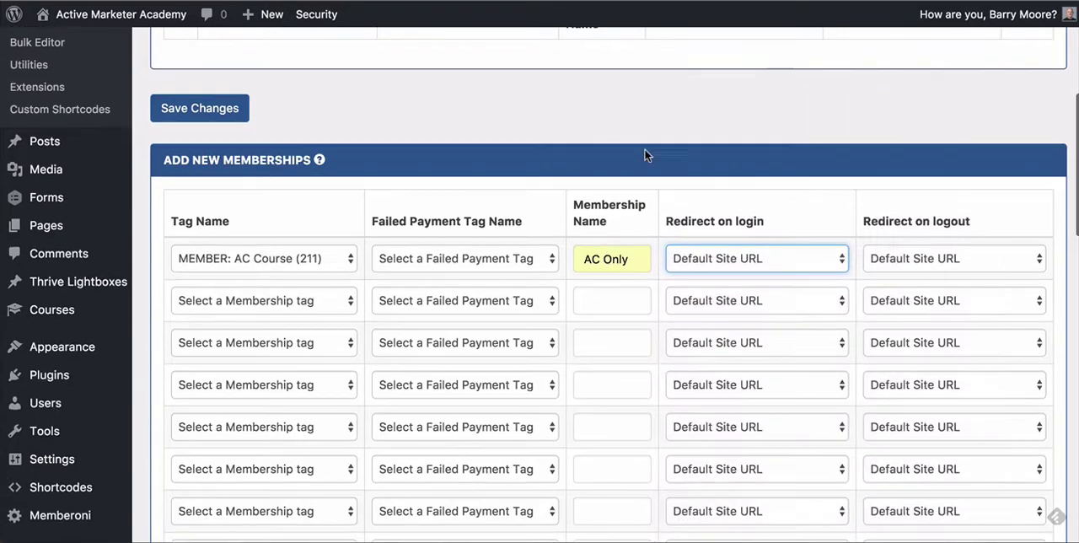
{"action": "left_click", "coordinate": [903, 259]}
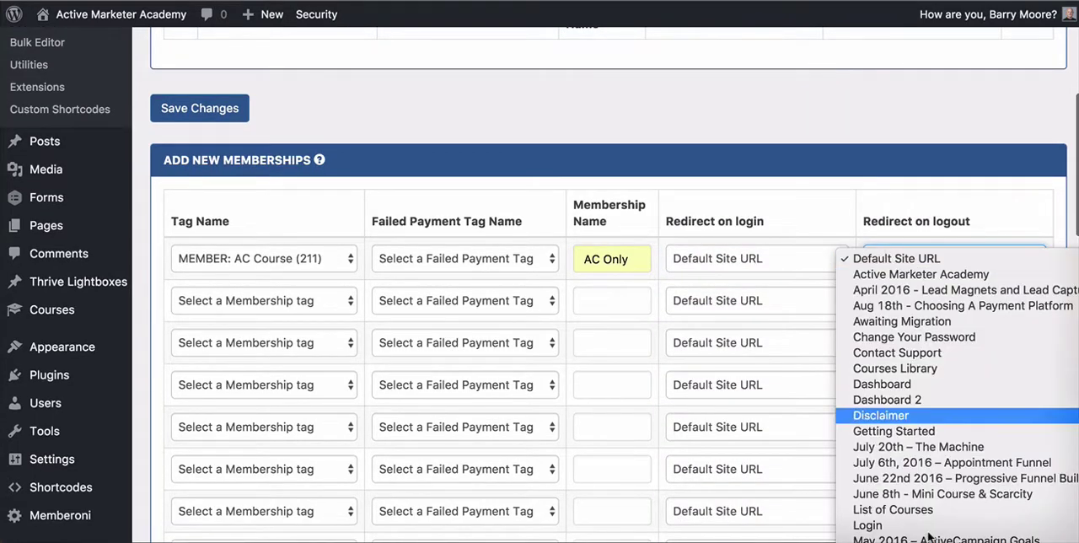
{"action": "left_click", "coordinate": [818, 128]}
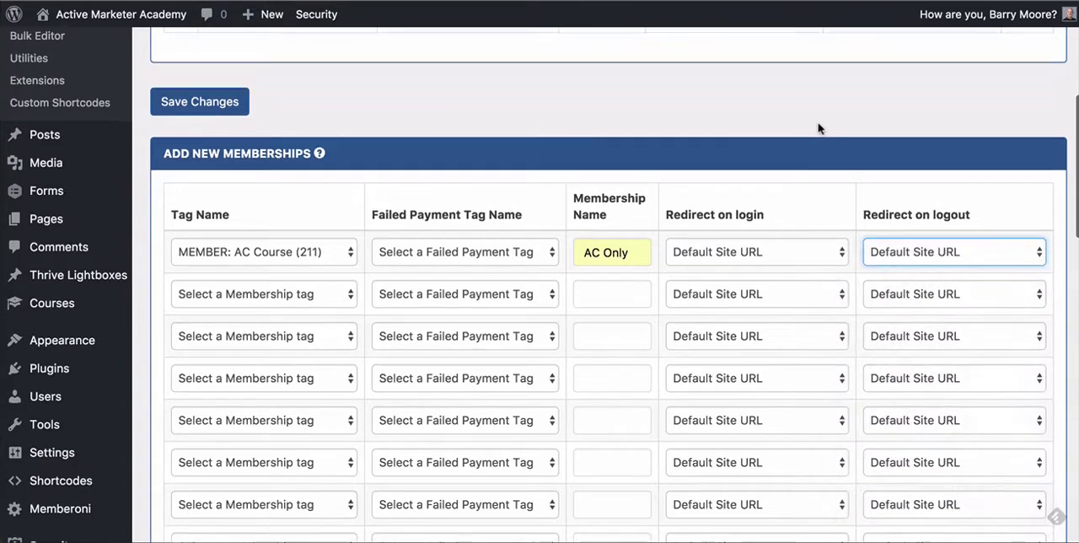
Step: Review the names of the two existing memberships in the current memberships table
{"action": "scroll", "coordinate": [818, 128], "scroll_direction": "up", "scroll_amount": 5}
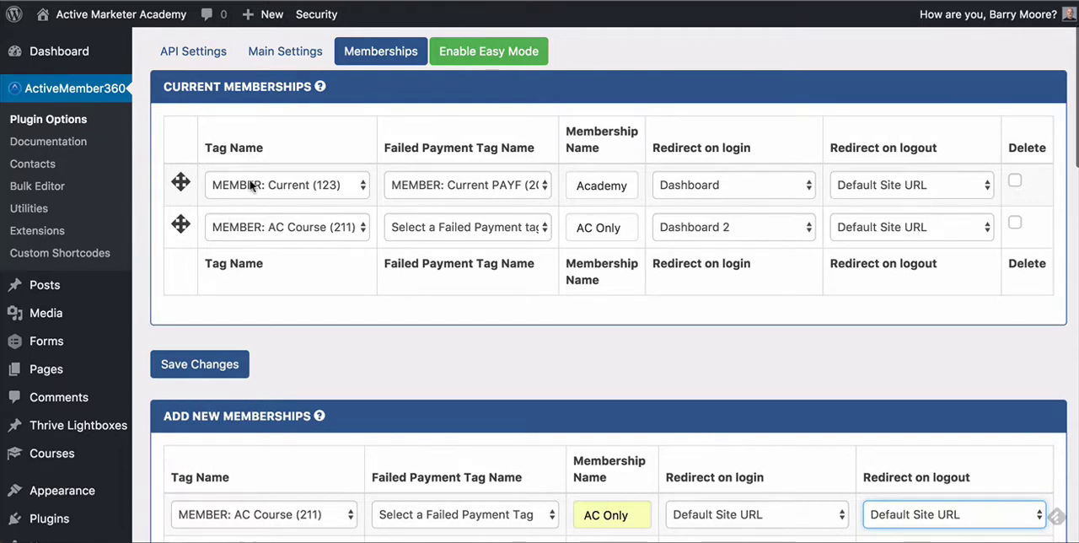
{"action": "left_click", "coordinate": [599, 186]}
{"action": "left_click_drag", "start_coordinate": [599, 186], "coordinate": [643, 181]}
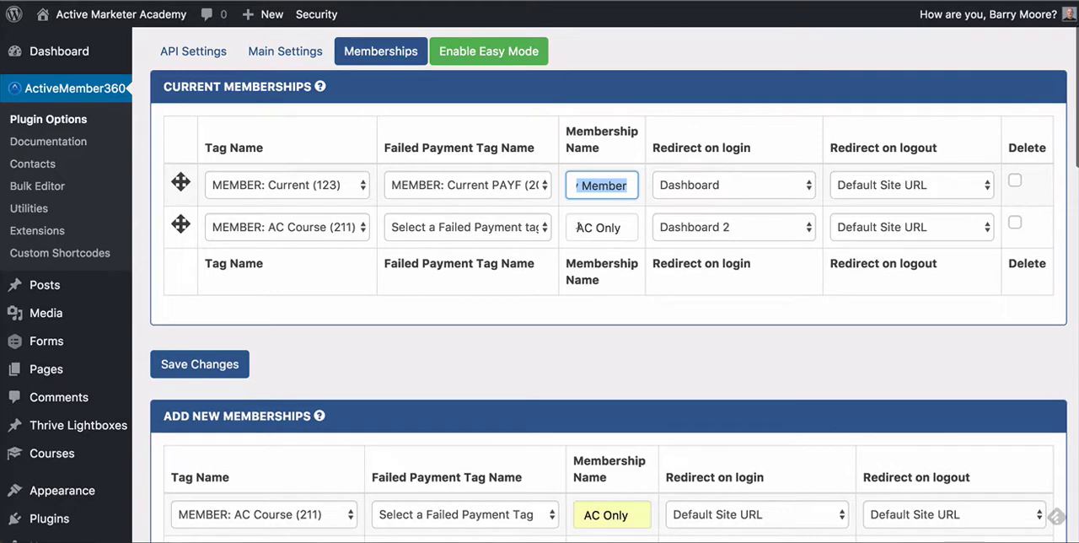
{"action": "left_click_drag", "start_coordinate": [581, 228], "coordinate": [637, 225]}
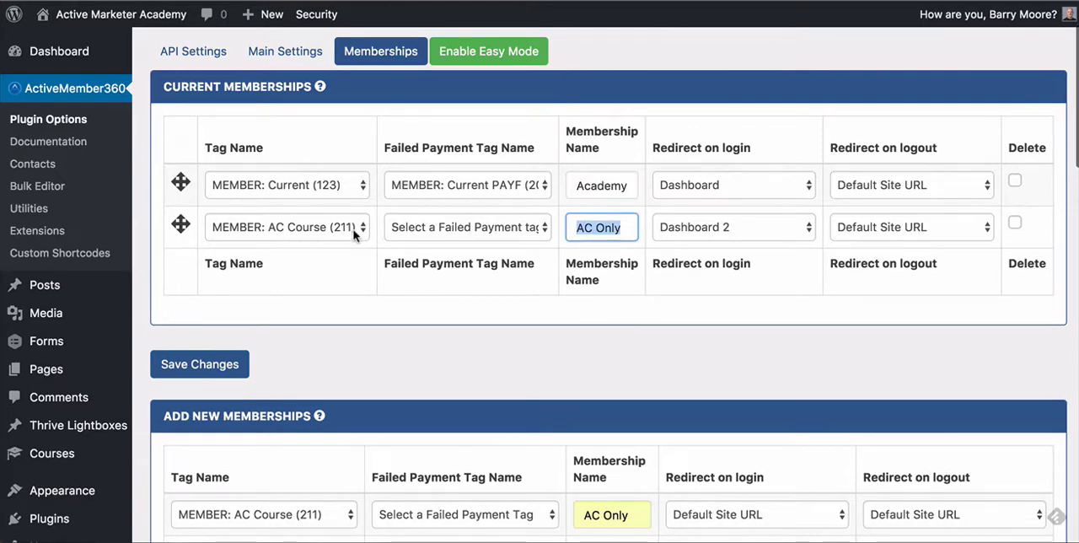
{"action": "left_click", "coordinate": [621, 227]}
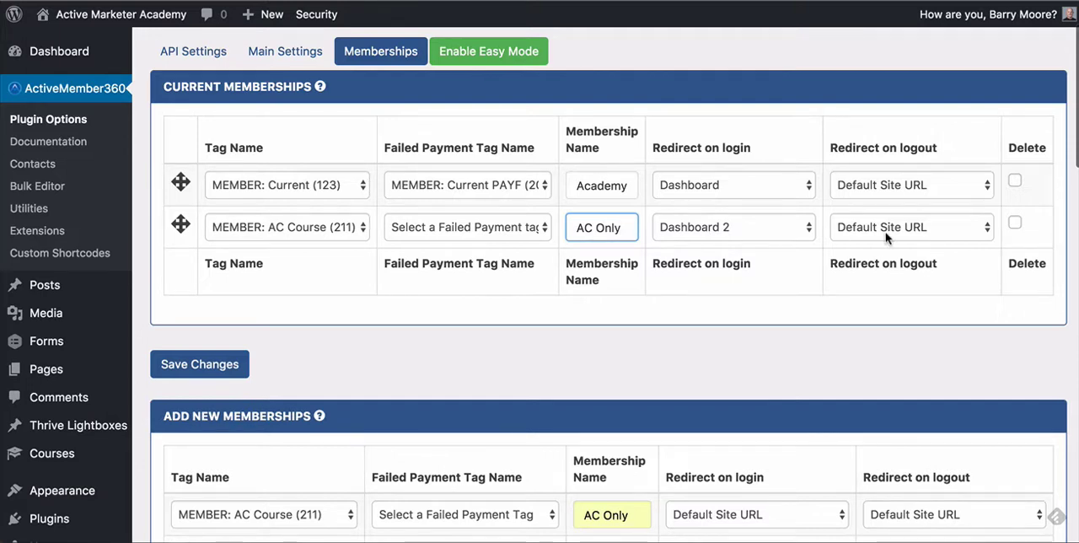
Step: Open the ActiveCampaign QuickStart – 01 Foundations course for editing to check its content protection
{"action": "scroll", "coordinate": [885, 239], "scroll_direction": "down", "scroll_amount": 15}
{"action": "scroll", "coordinate": [885, 238], "scroll_direction": "up", "scroll_amount": 15}
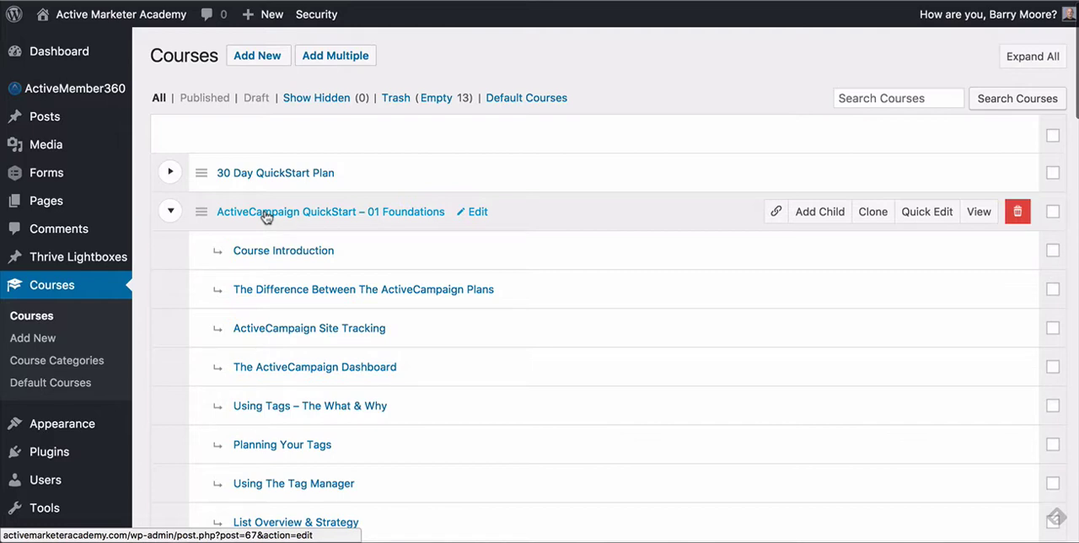
{"action": "left_click", "coordinate": [266, 217]}
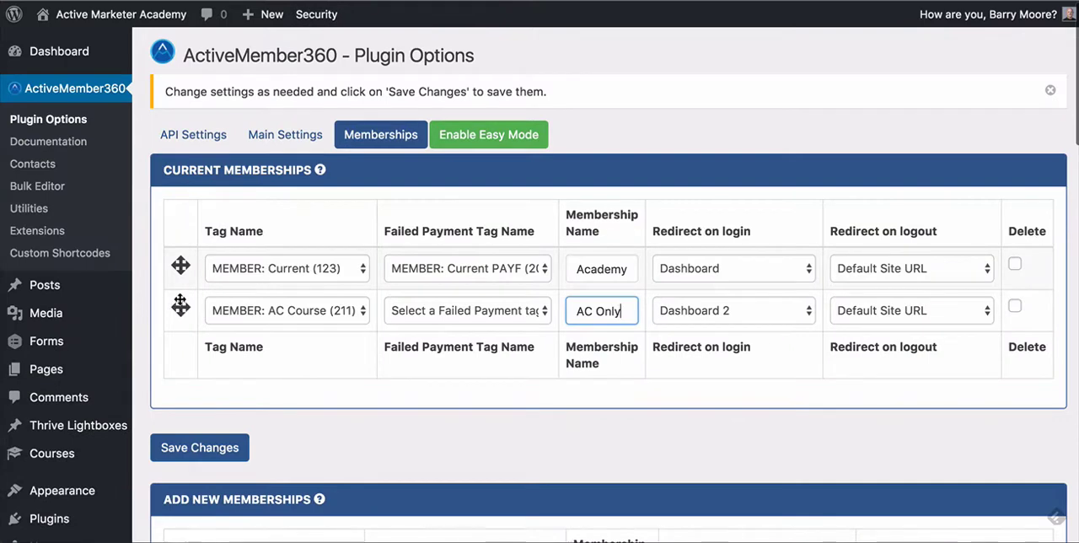
Step: Move the AC Only membership above the Academy membership and return it to second place
{"action": "left_click_drag", "start_coordinate": [181, 307], "coordinate": [181, 257]}
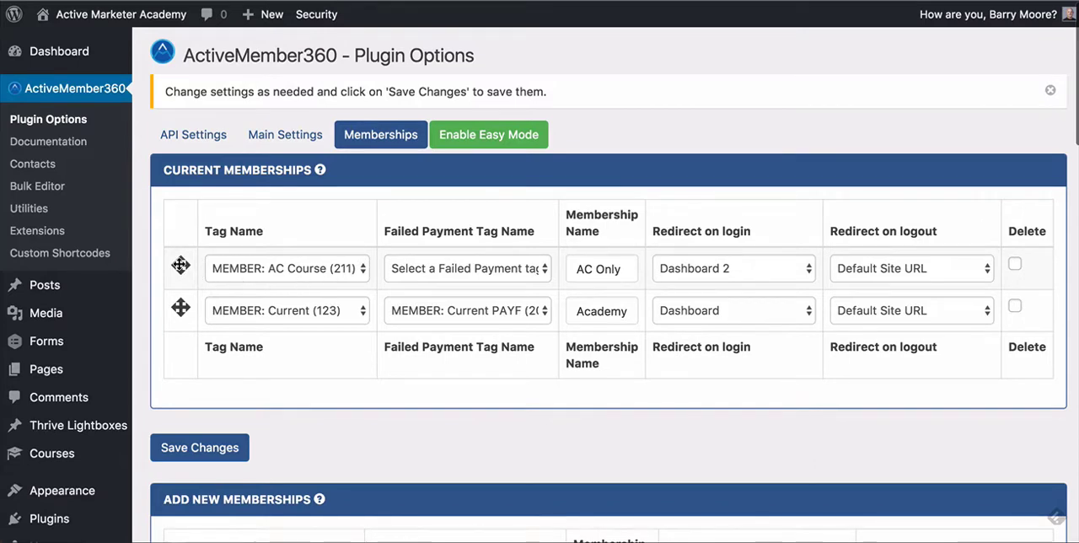
{"action": "left_click_drag", "start_coordinate": [180, 264], "coordinate": [181, 310]}
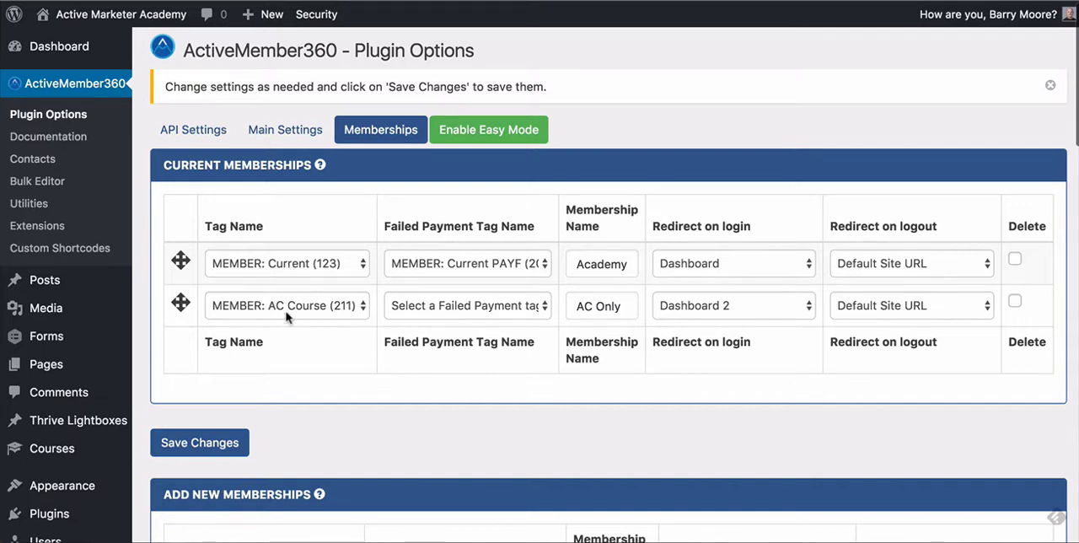
{"action": "mouse_move", "coordinate": [181, 303]}
{"action": "left_mouse_down"}
{"action": "mouse_move", "coordinate": [181, 263]}
{"action": "mouse_move", "coordinate": [180, 304]}
{"action": "left_mouse_up"}
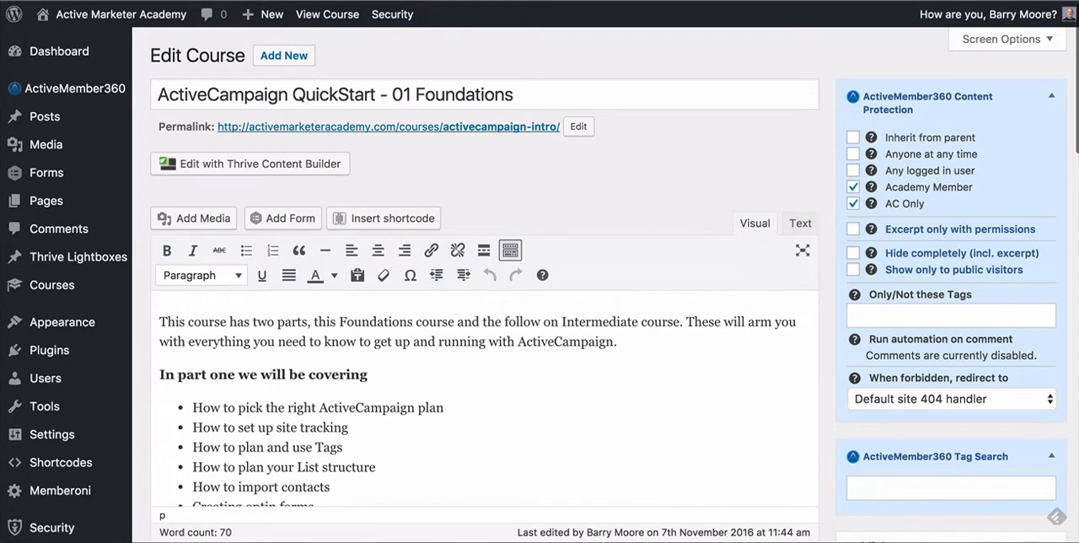
Step: Return to the course list and review the lessons nested under ActiveCampaign QuickStart – 01 Foundations
{"action": "key", "text": "alt+Left"}
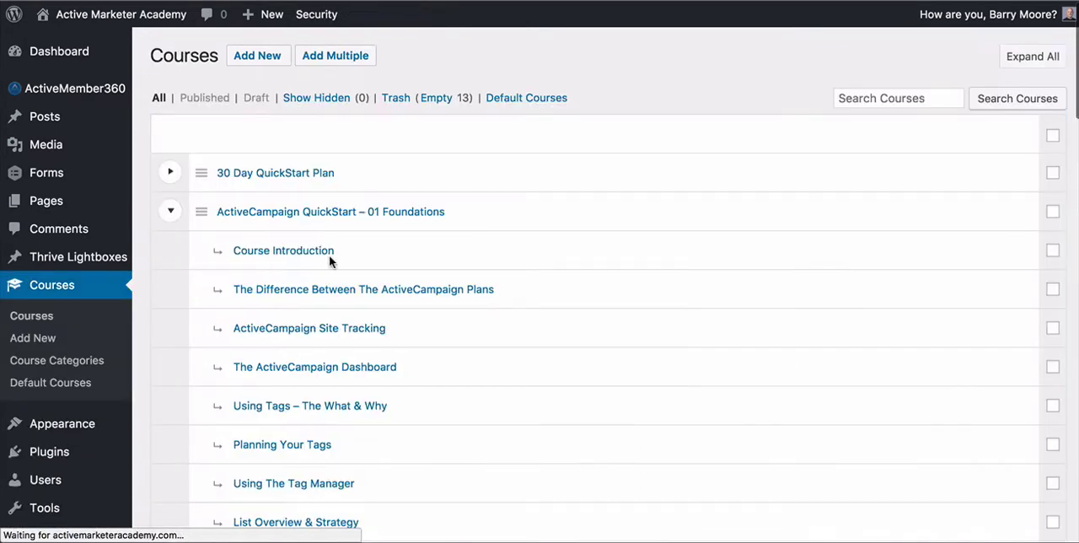
{"action": "left_click", "coordinate": [171, 213]}
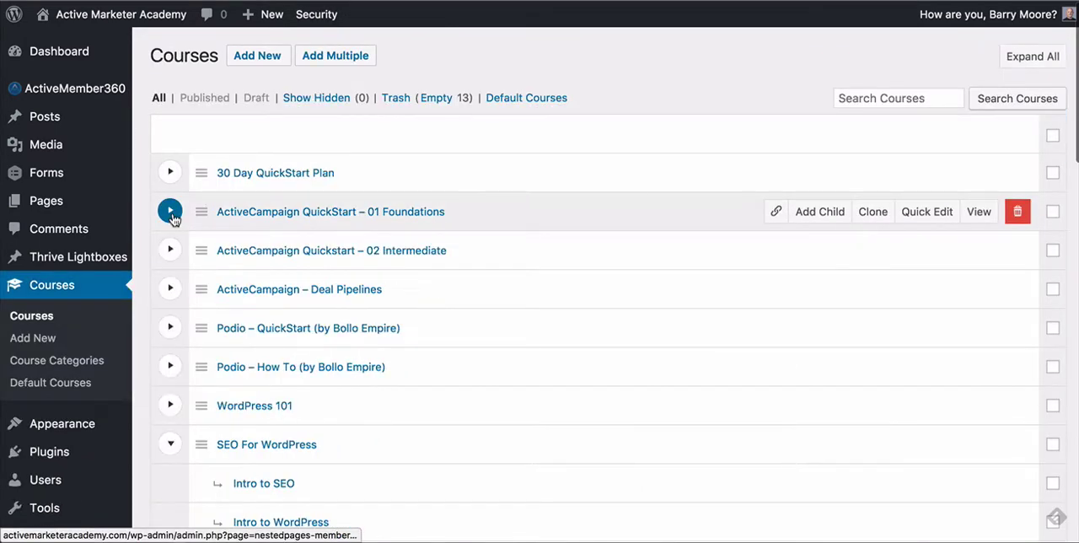
{"action": "left_click", "coordinate": [170, 212]}
{"action": "scroll", "coordinate": [671, 338], "scroll_direction": "down", "scroll_amount": 1}
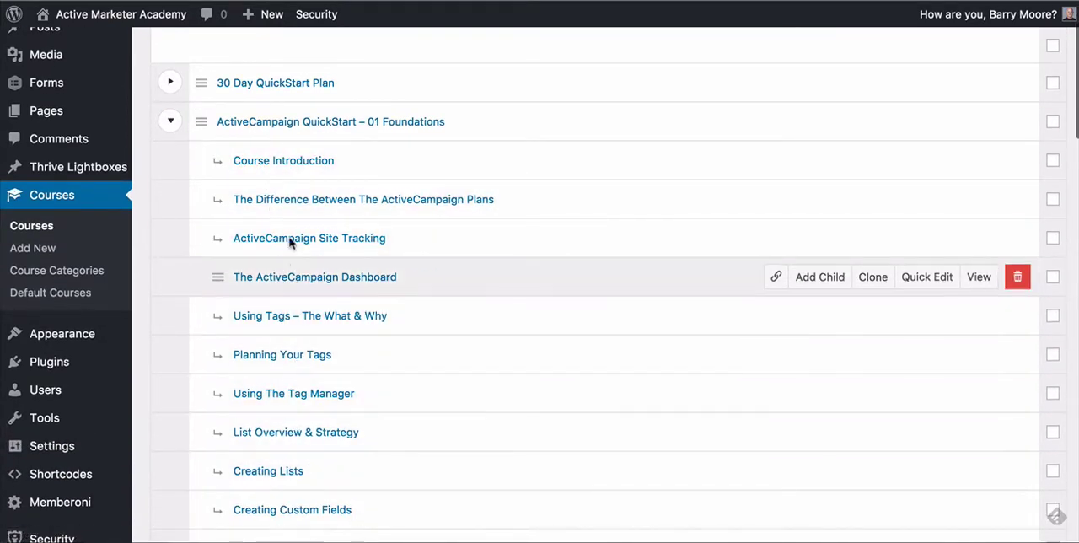
{"action": "scroll", "coordinate": [274, 135], "scroll_direction": "up", "scroll_amount": 1}
{"action": "scroll", "coordinate": [385, 267], "scroll_direction": "down", "scroll_amount": 5}
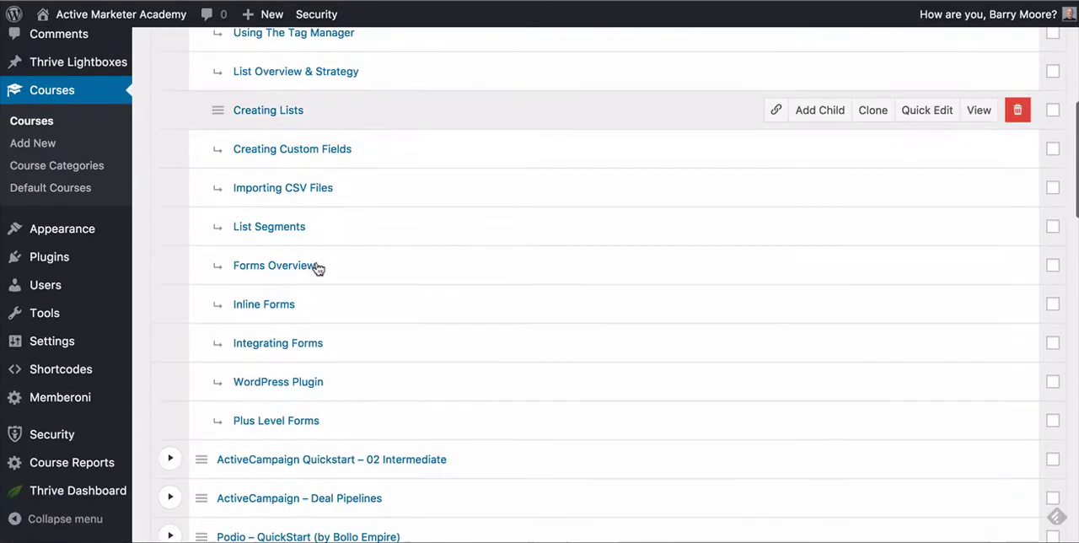
{"action": "scroll", "coordinate": [318, 268], "scroll_direction": "up", "scroll_amount": 1}
{"action": "scroll", "coordinate": [318, 268], "scroll_direction": "up", "scroll_amount": 5}
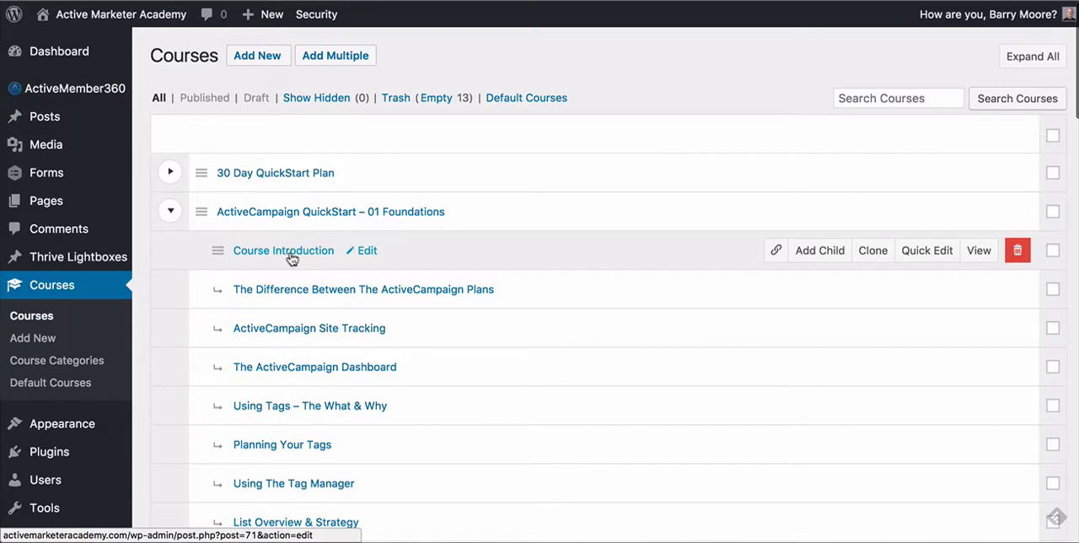
Step: Check the content protection settings of the Course Introduction lesson, then leave its edit page
{"action": "left_click", "coordinate": [291, 259]}
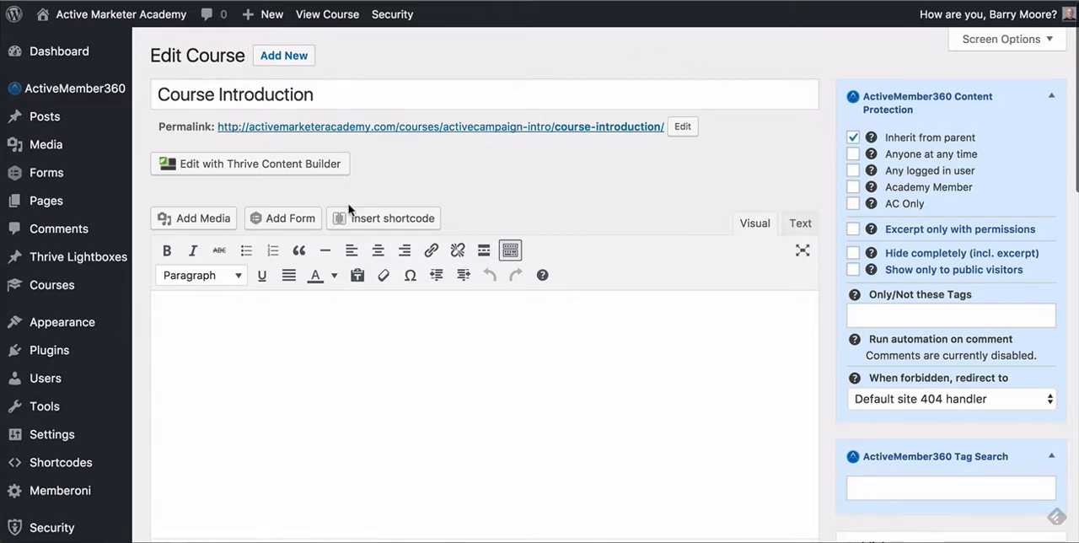
{"action": "key", "text": "super+Left"}
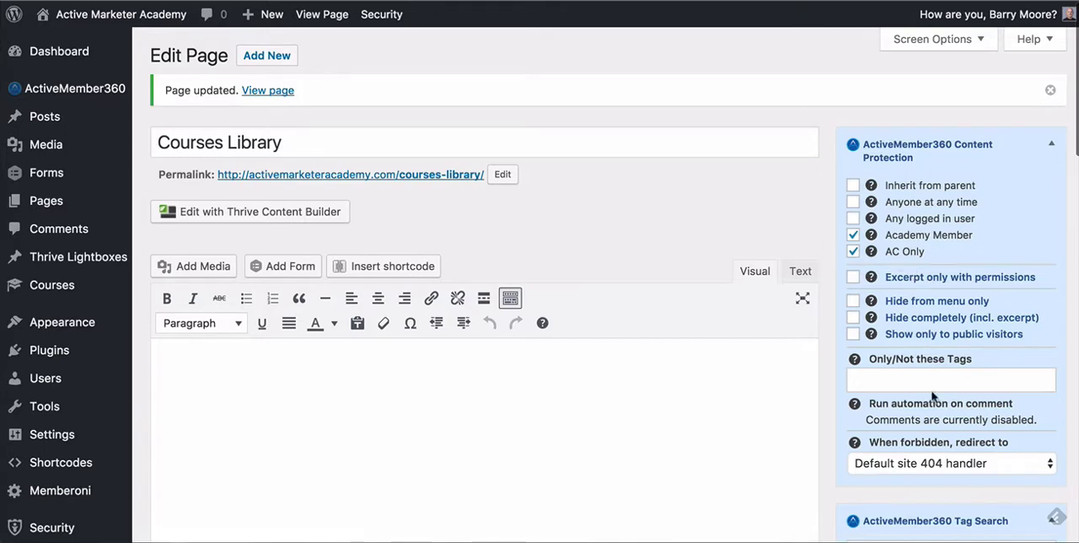
Step: Switch to the member site and check access to the Live Training section from the Academy dashboard
{"action": "left_click", "coordinate": [990, 542]}
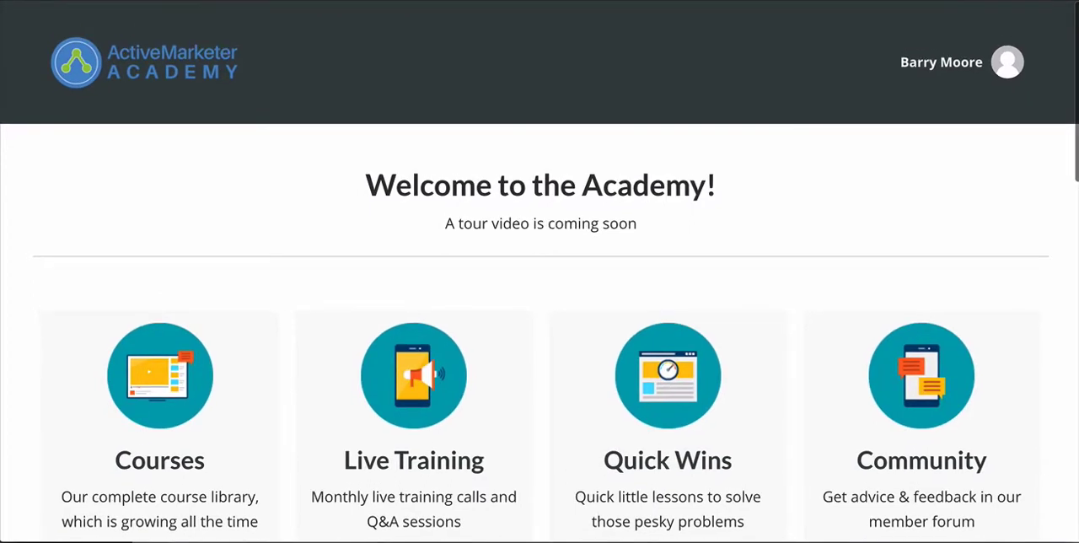
{"action": "scroll", "coordinate": [815, 197], "scroll_direction": "down", "scroll_amount": 1}
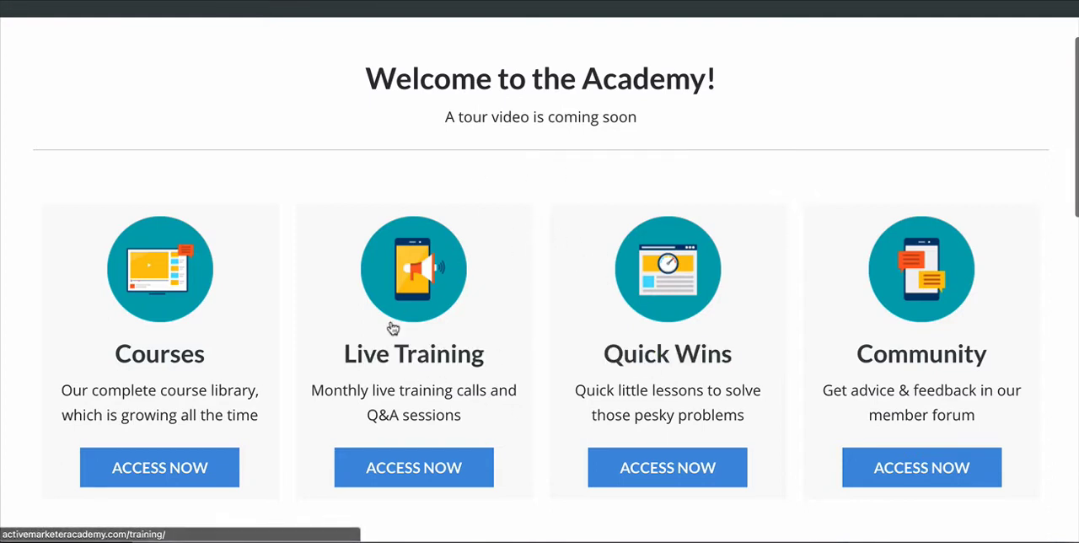
{"action": "left_click", "coordinate": [414, 477]}
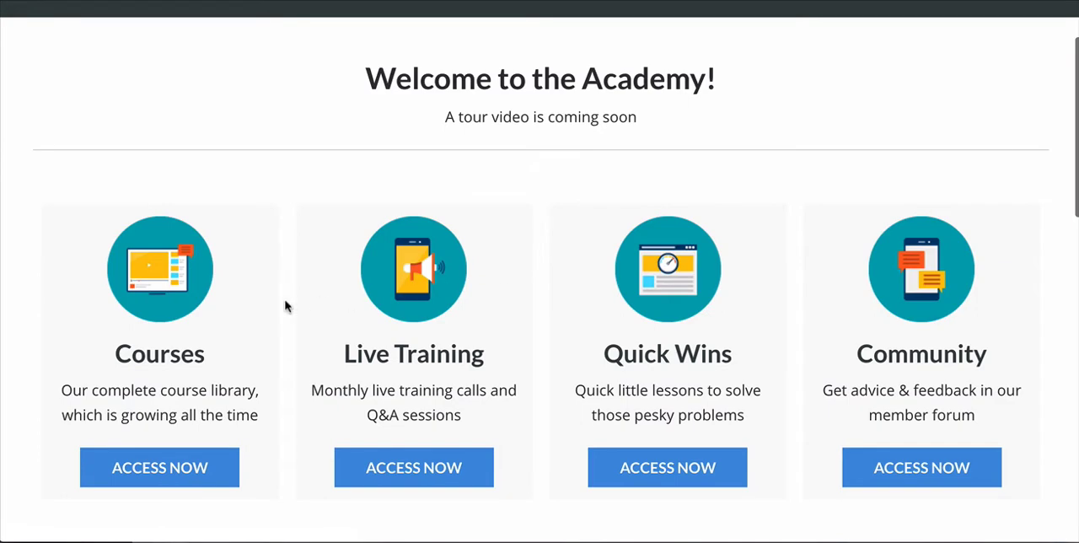
Step: Open the Courses Library from the Academy dashboard and check which courses the member can access
{"action": "left_click", "coordinate": [163, 466]}
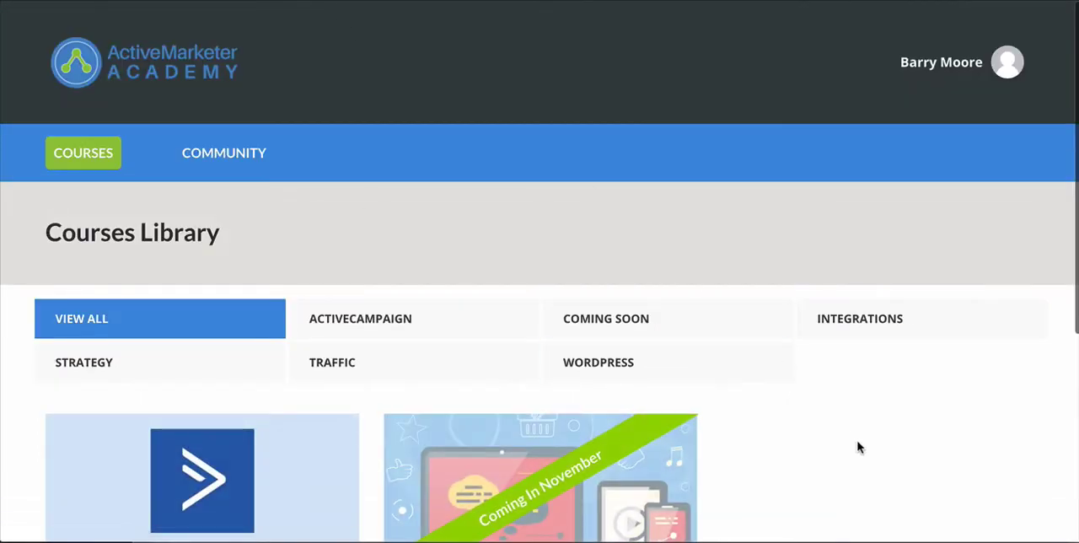
{"action": "scroll", "coordinate": [868, 451], "scroll_direction": "down", "scroll_amount": 2}
{"action": "scroll", "coordinate": [876, 450], "scroll_direction": "down", "scroll_amount": 2}
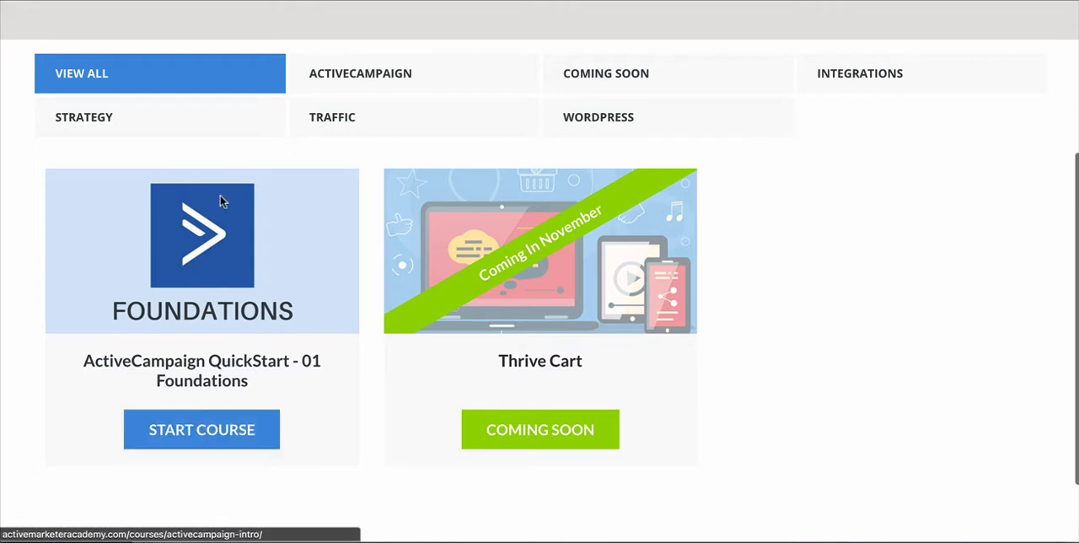
Step: Open the ActiveCampaign QuickStart - 01 Foundations course as the member and review its overview and lesson list
{"action": "left_click", "coordinate": [193, 431]}
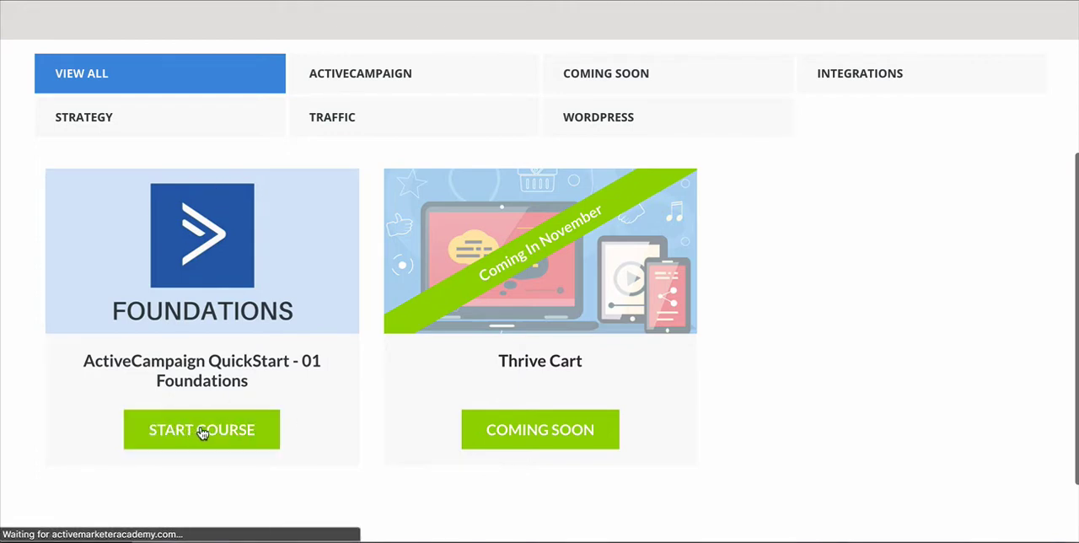
{"action": "scroll", "coordinate": [750, 413], "scroll_direction": "down", "scroll_amount": 3}
{"action": "scroll", "coordinate": [750, 413], "scroll_direction": "down", "scroll_amount": 6}
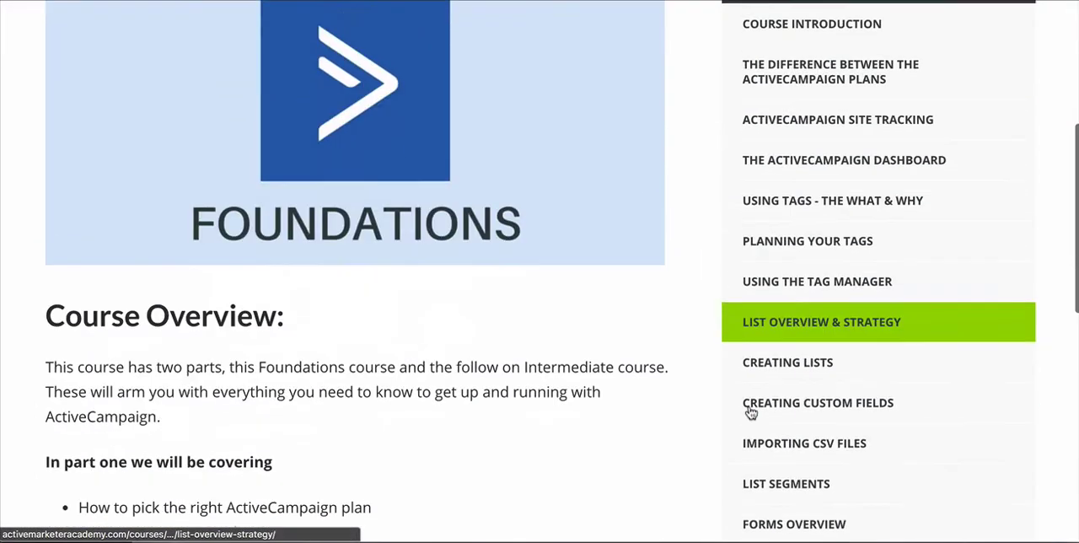
{"action": "scroll", "coordinate": [761, 122], "scroll_direction": "up", "scroll_amount": 10}
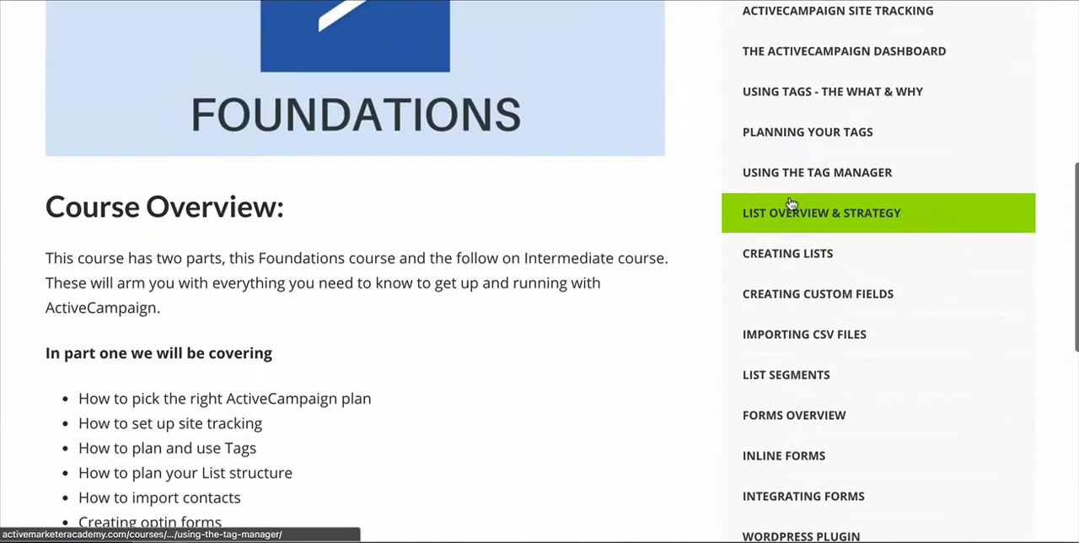
{"action": "scroll", "coordinate": [195, 315], "scroll_direction": "down", "scroll_amount": 4}
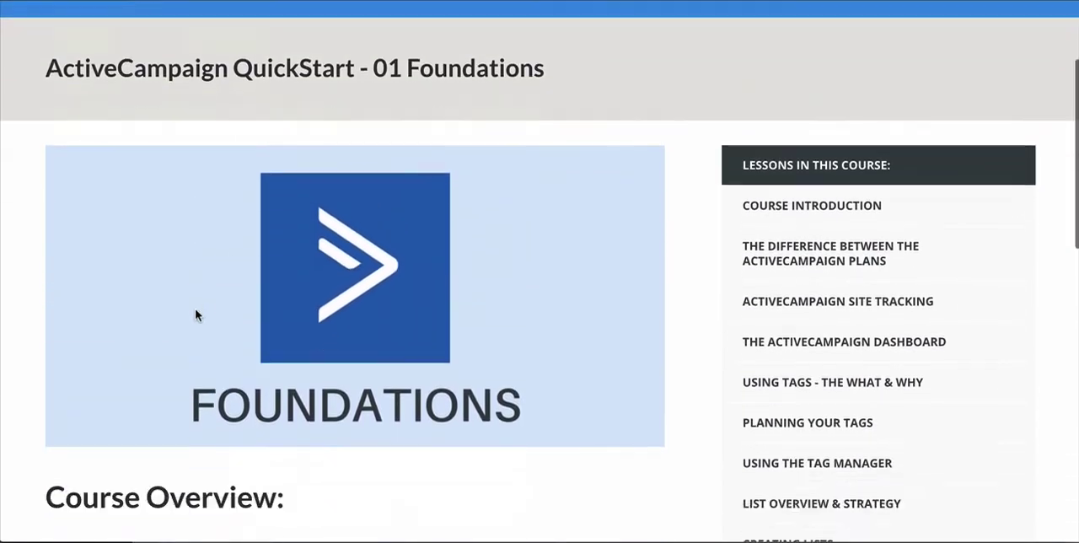
{"action": "scroll", "coordinate": [430, 416], "scroll_direction": "down", "scroll_amount": 2}
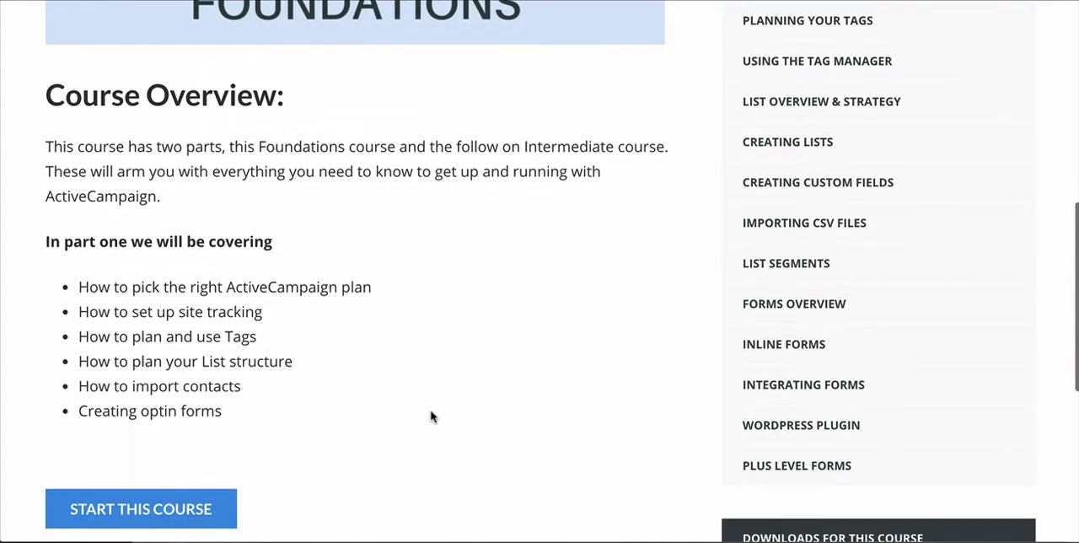
{"action": "scroll", "coordinate": [430, 417], "scroll_direction": "down", "scroll_amount": 1}
{"action": "scroll", "coordinate": [660, 395], "scroll_direction": "up", "scroll_amount": 5}
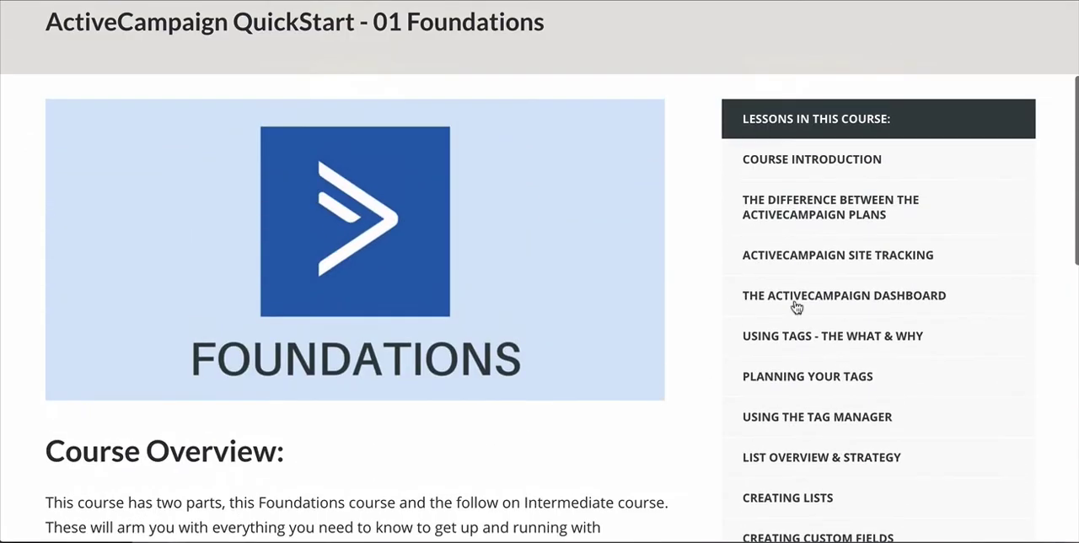
Step: Check the member's access to the Course Introduction lesson, then return to the course overview
{"action": "left_click", "coordinate": [843, 169]}
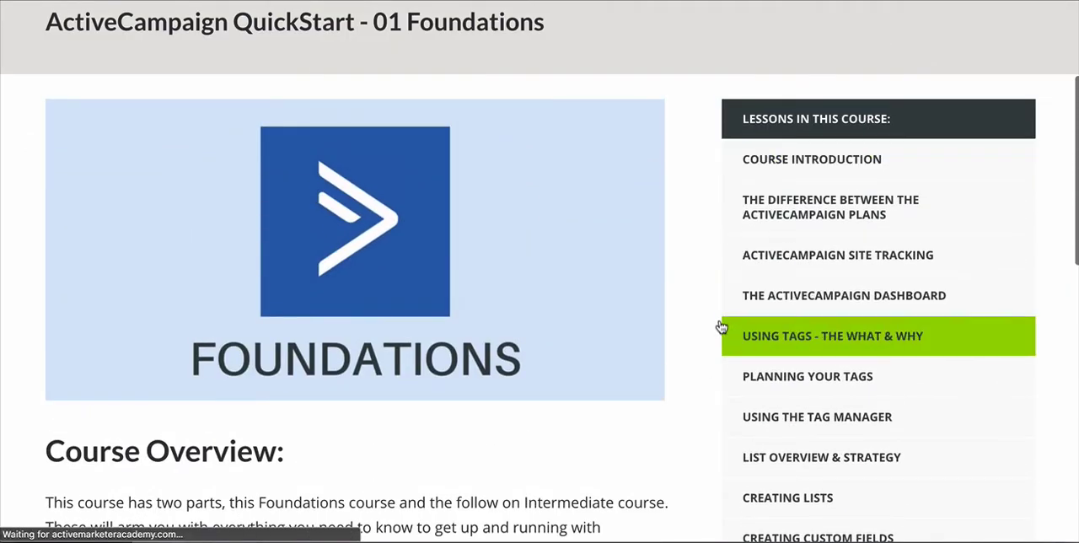
{"action": "scroll", "coordinate": [795, 319], "scroll_direction": "down", "scroll_amount": 3}
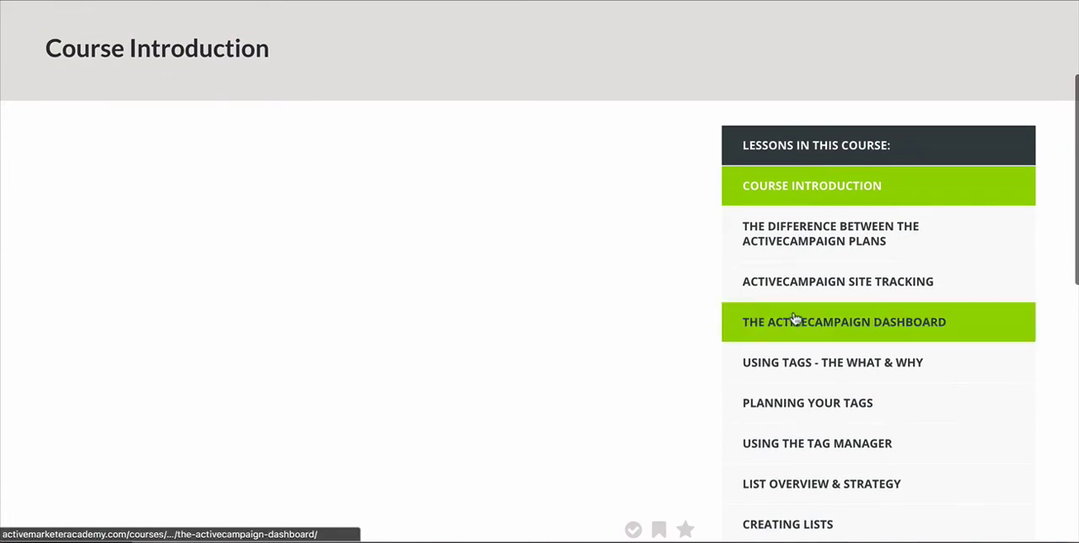
{"action": "scroll", "coordinate": [795, 319], "scroll_direction": "up", "scroll_amount": 3}
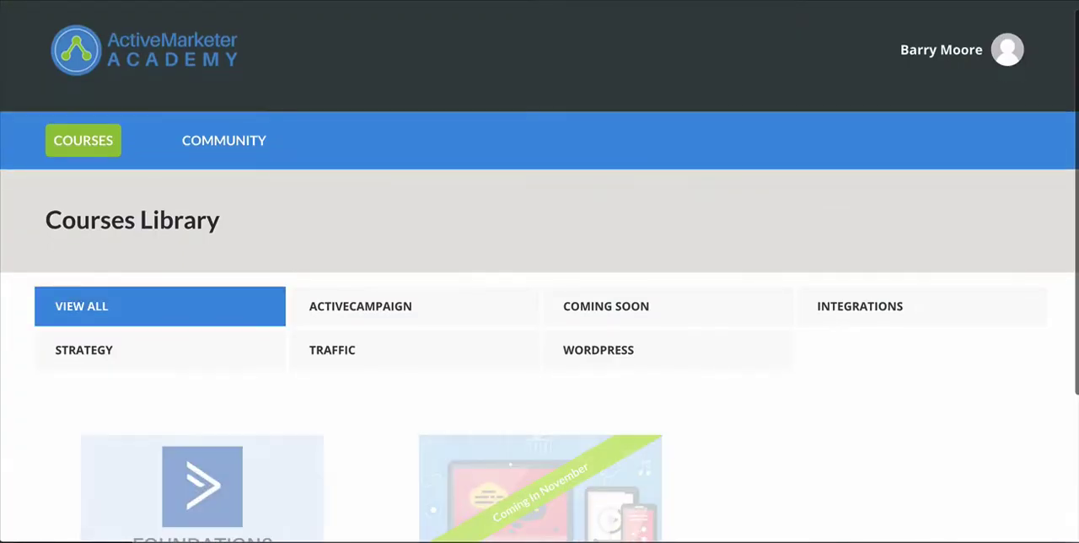
{"action": "scroll", "coordinate": [539, 272], "scroll_direction": "down", "scroll_amount": 3}
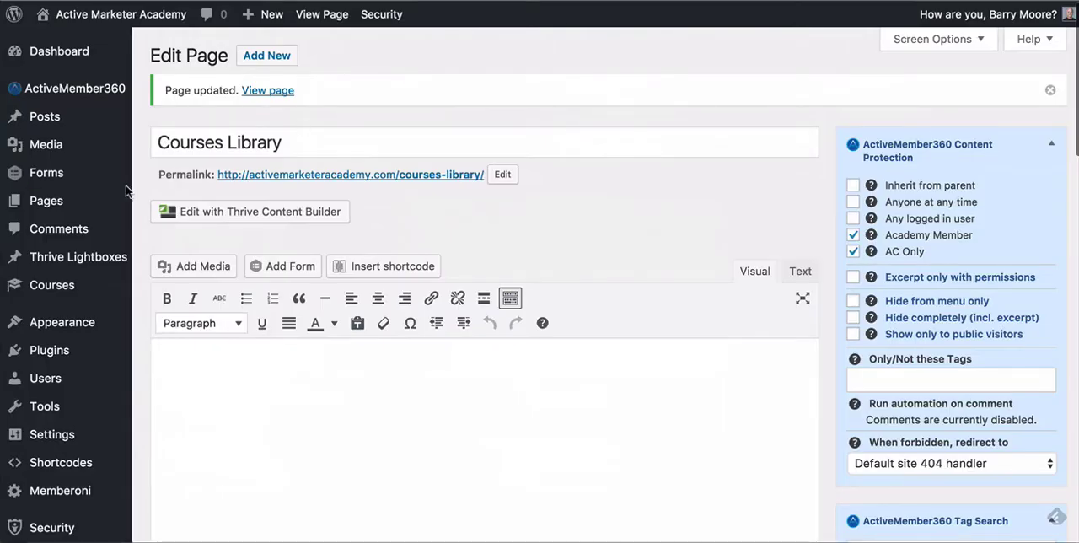
Step: Switch to the WordPress admin and check the content protection options of the Podio – QuickStart (by Bollo Empire) course
{"action": "mouse_move", "coordinate": [61, 105]}
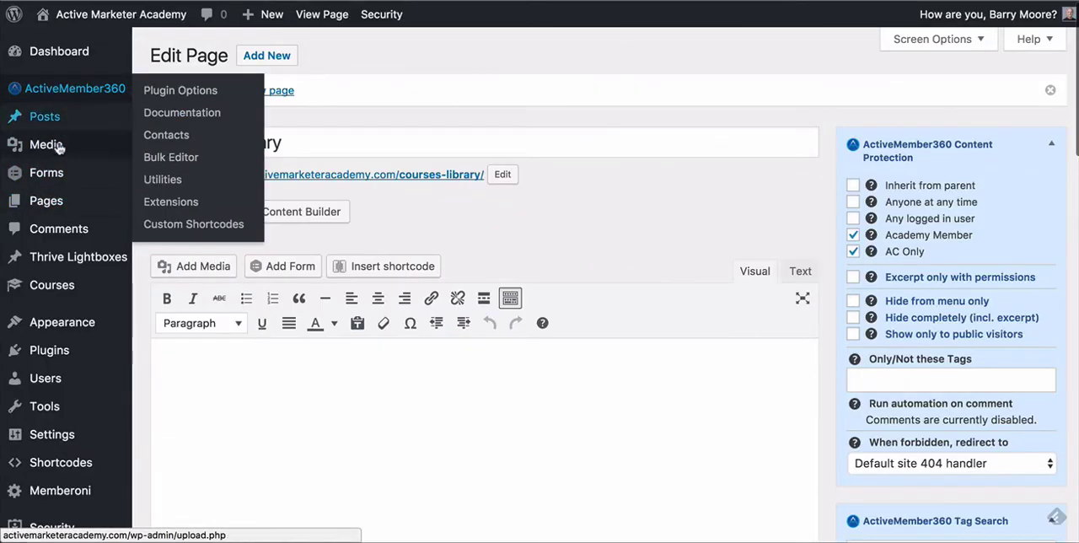
{"action": "left_click", "coordinate": [52, 285]}
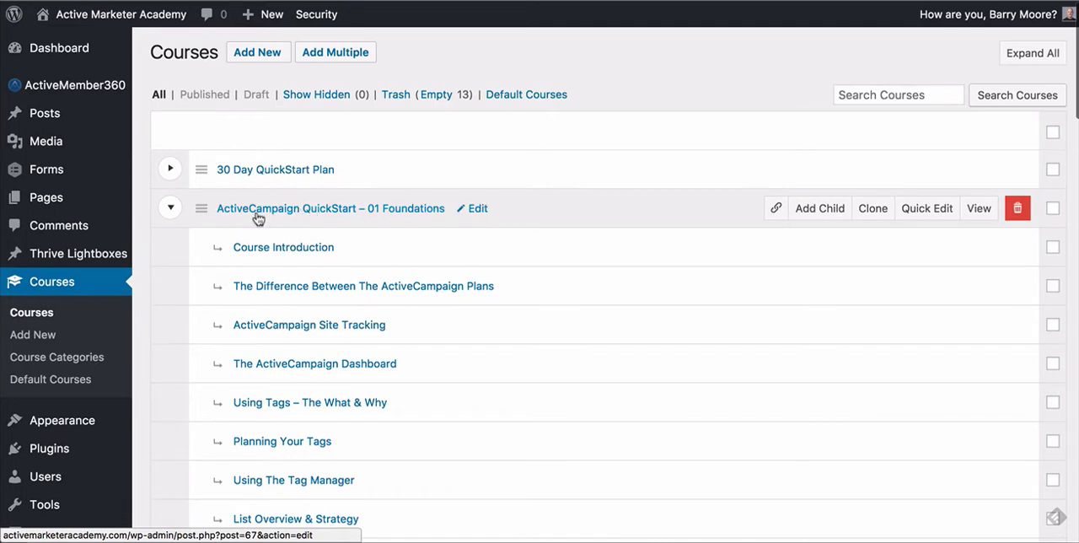
{"action": "left_click", "coordinate": [171, 210]}
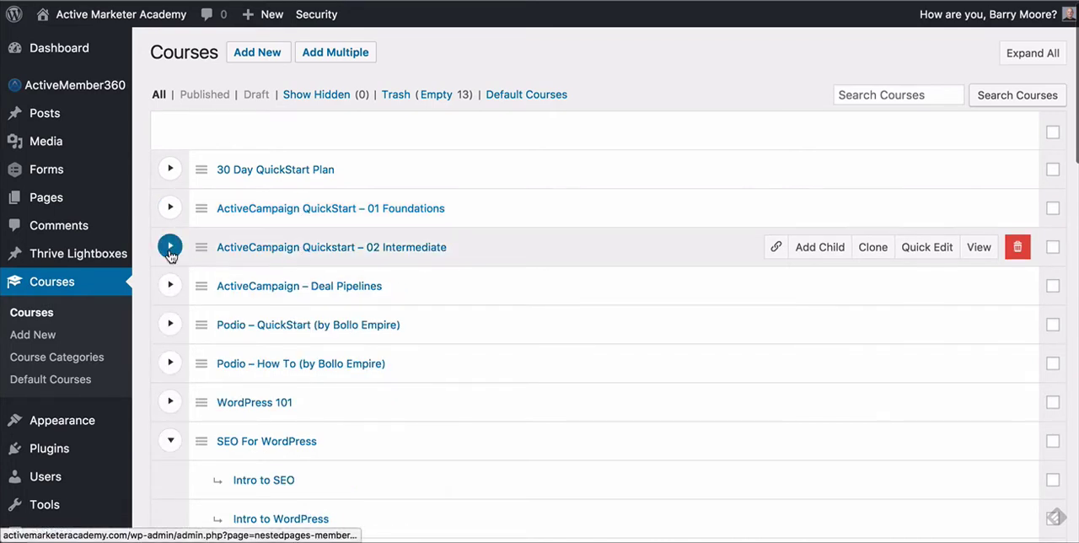
{"action": "left_click", "coordinate": [170, 325]}
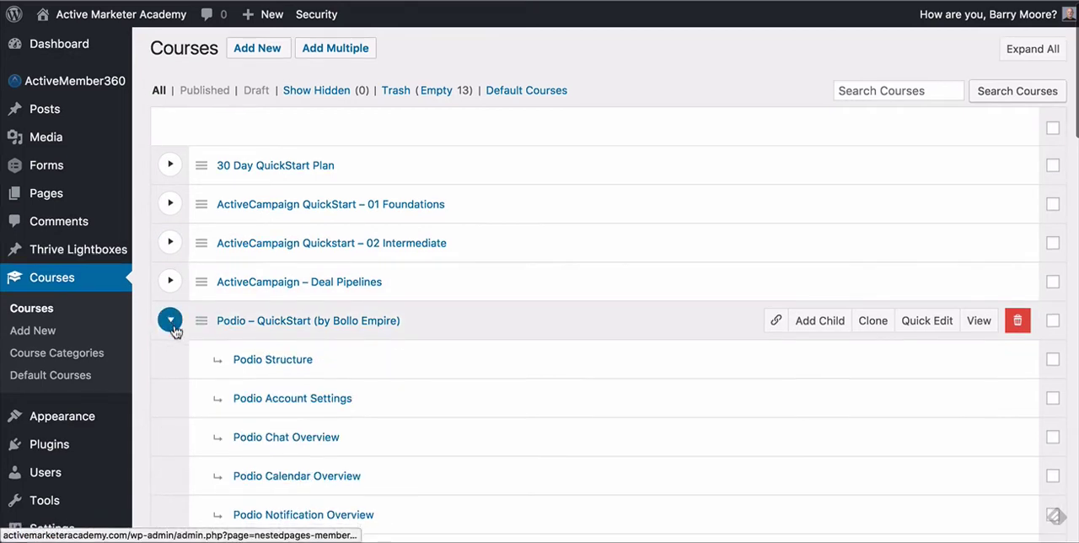
{"action": "left_click", "coordinate": [334, 326]}
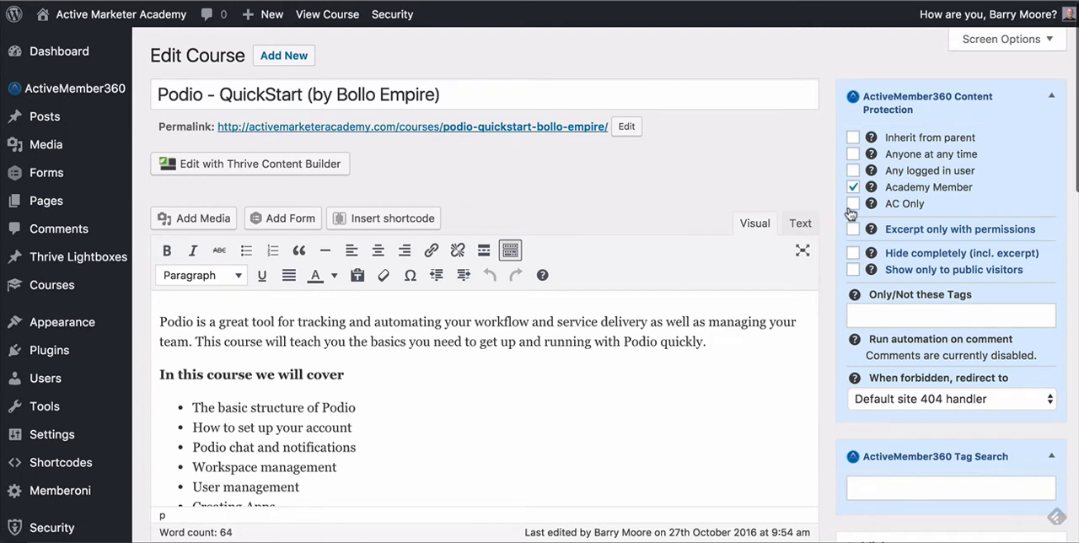
{"action": "left_click", "coordinate": [853, 204]}
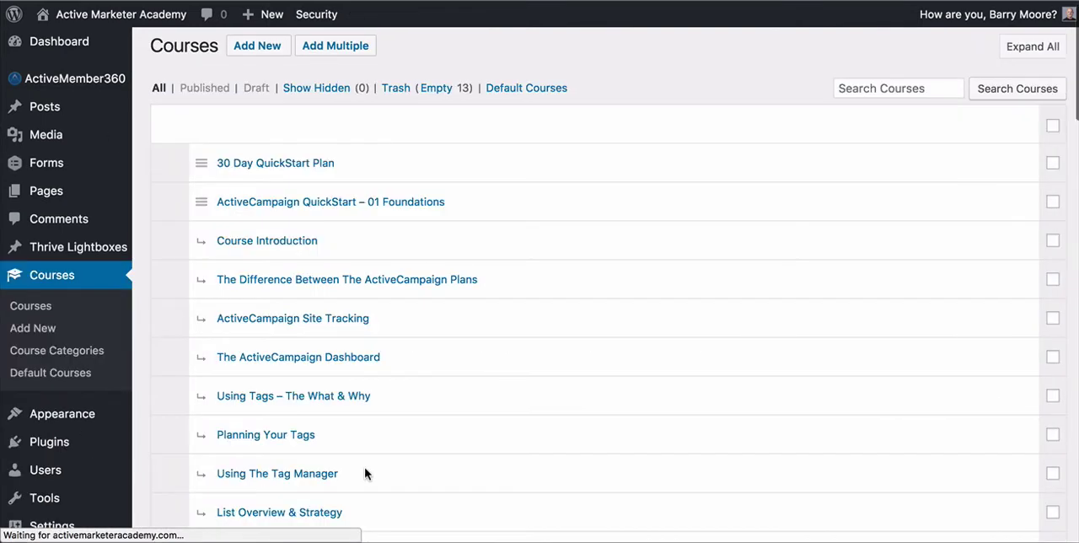
Step: Expand the Podio – QuickStart course in the course list and check the content protection of its Podio Structure lesson
{"action": "scroll", "coordinate": [337, 324], "scroll_direction": "down", "scroll_amount": 3}
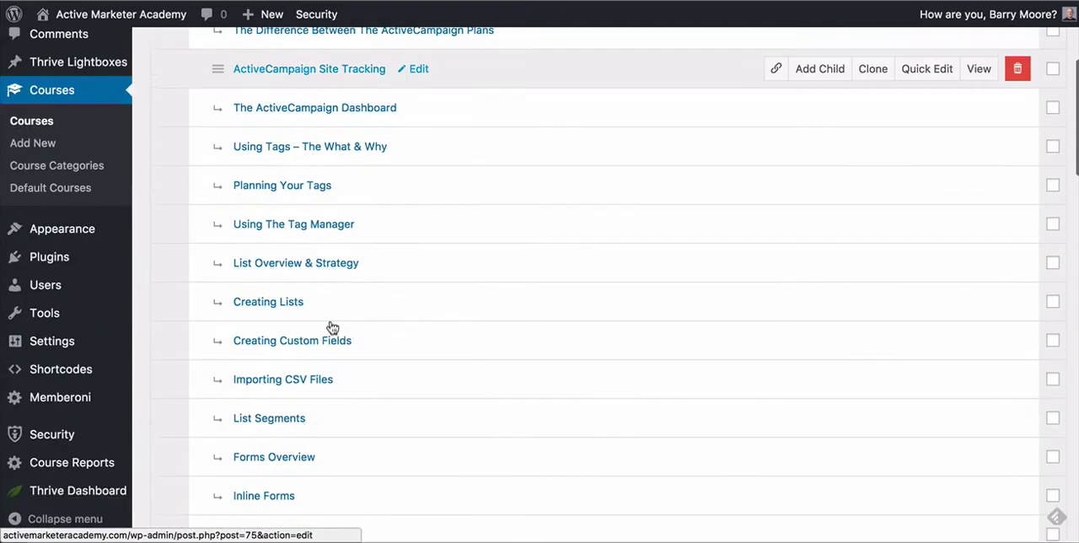
{"action": "scroll", "coordinate": [331, 327], "scroll_direction": "down", "scroll_amount": 5}
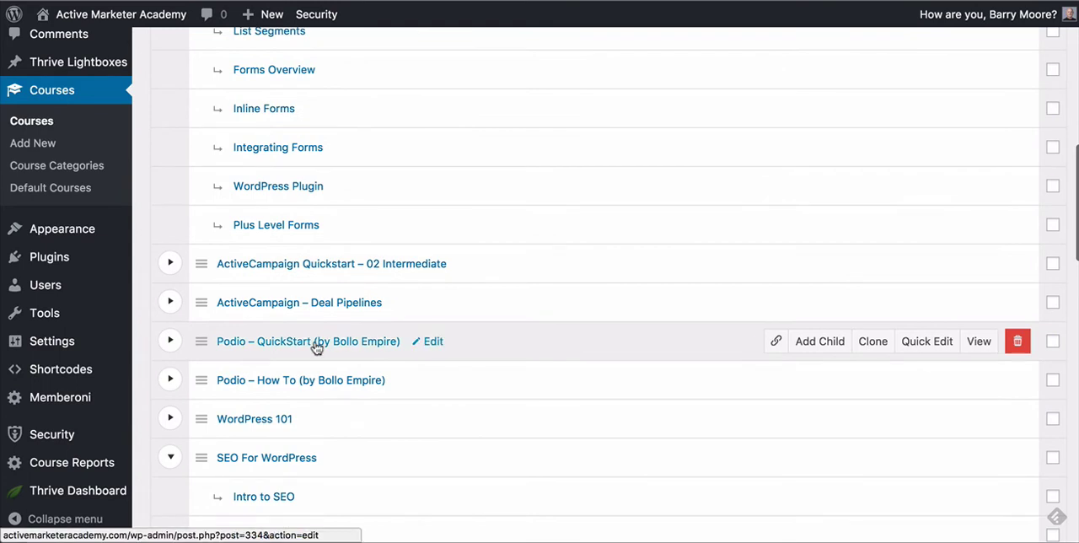
{"action": "left_click", "coordinate": [169, 325]}
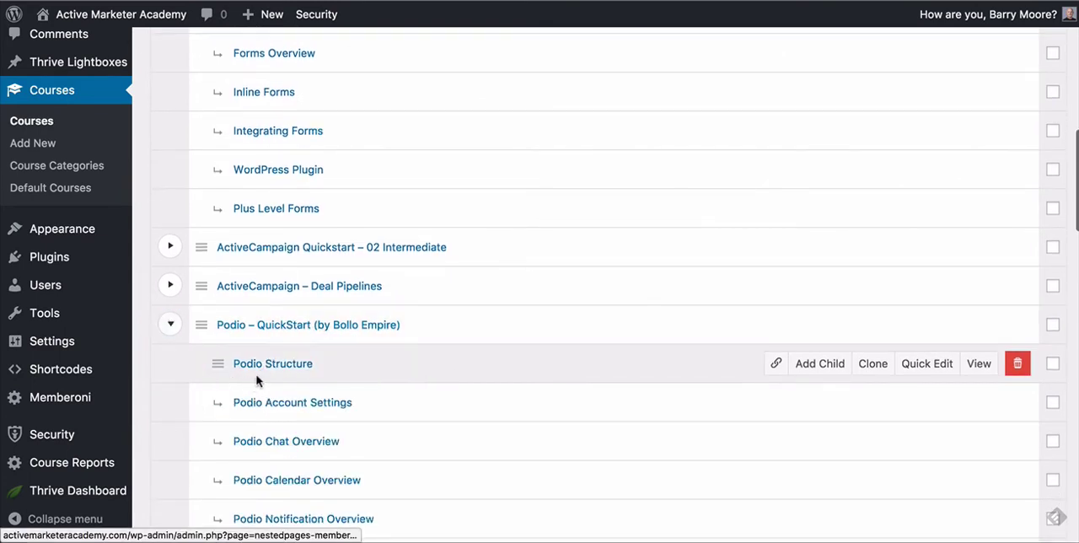
{"action": "left_click", "coordinate": [282, 367]}
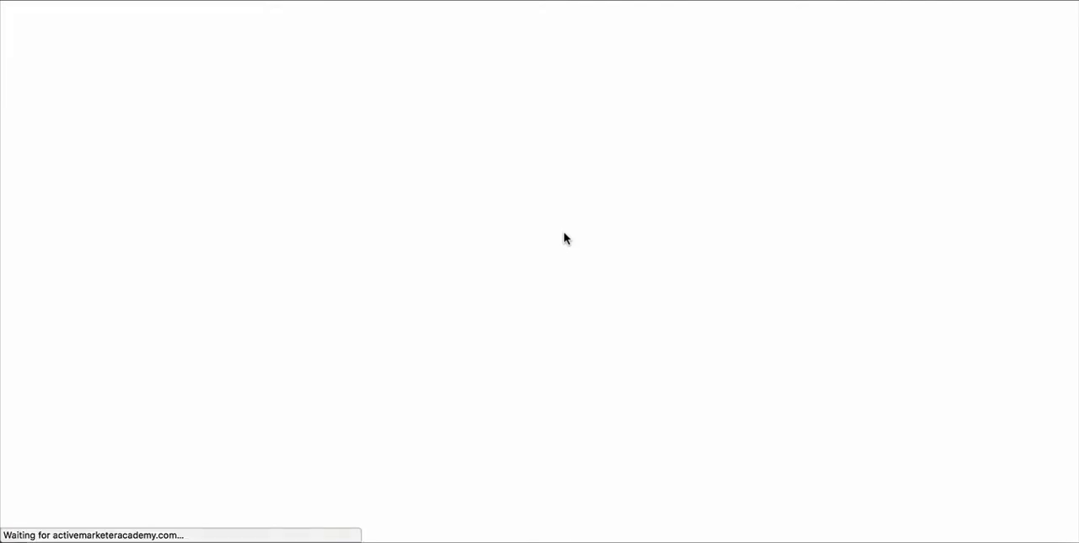
{"action": "scroll", "coordinate": [565, 238], "scroll_direction": "up", "scroll_amount": 10}
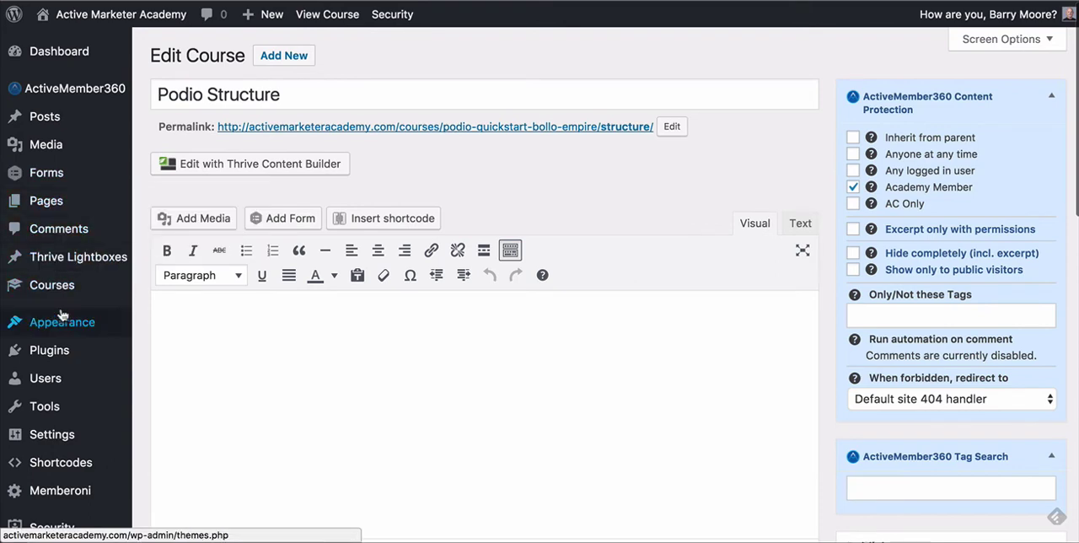
Step: Grant the AC Only membership access to the parent Podio – QuickStart (by Bollo Empire) course and update the course
{"action": "left_click", "coordinate": [52, 285]}
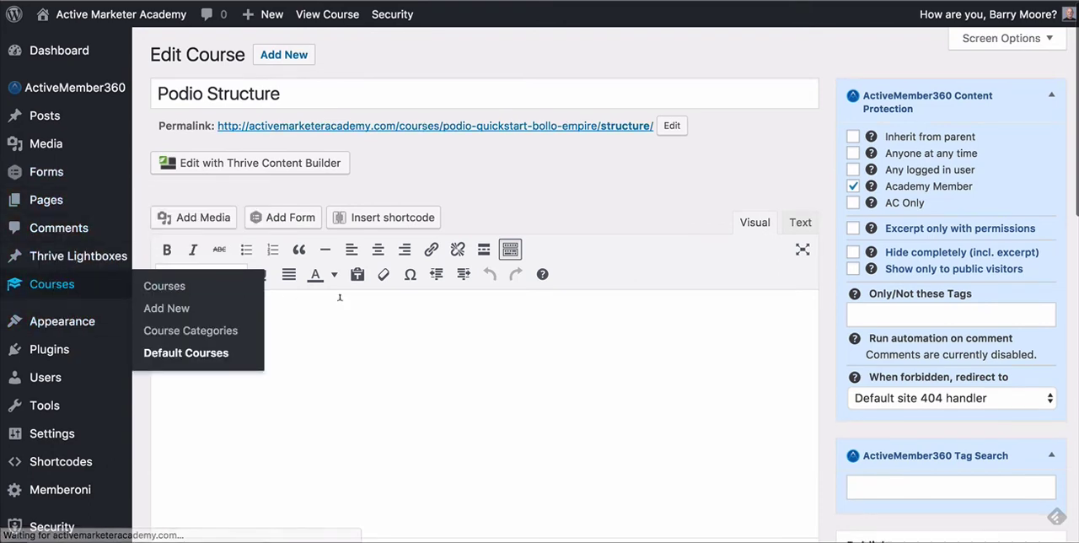
{"action": "scroll", "coordinate": [446, 333], "scroll_direction": "down", "scroll_amount": 10}
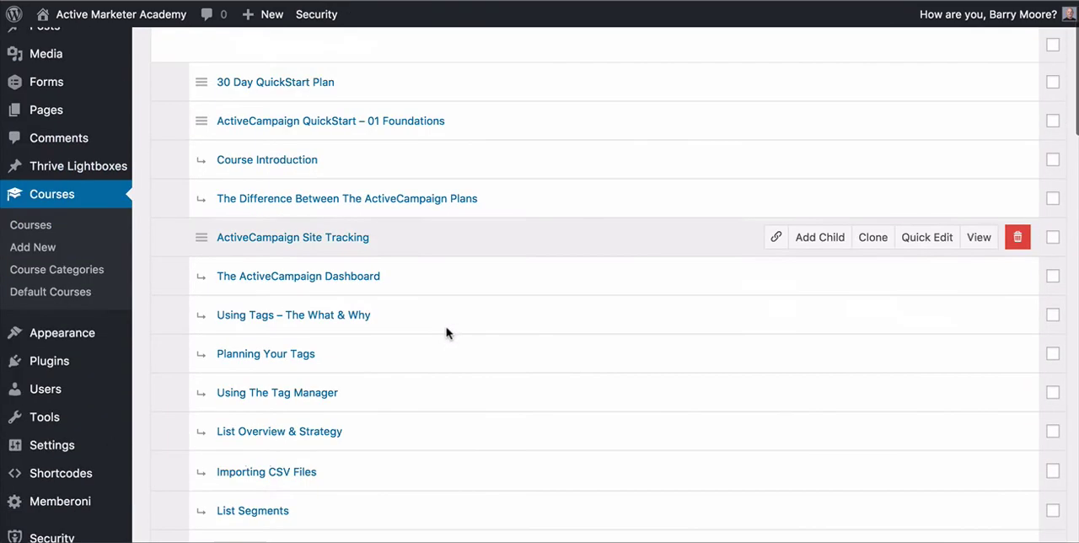
{"action": "scroll", "coordinate": [447, 333], "scroll_direction": "down", "scroll_amount": 1}
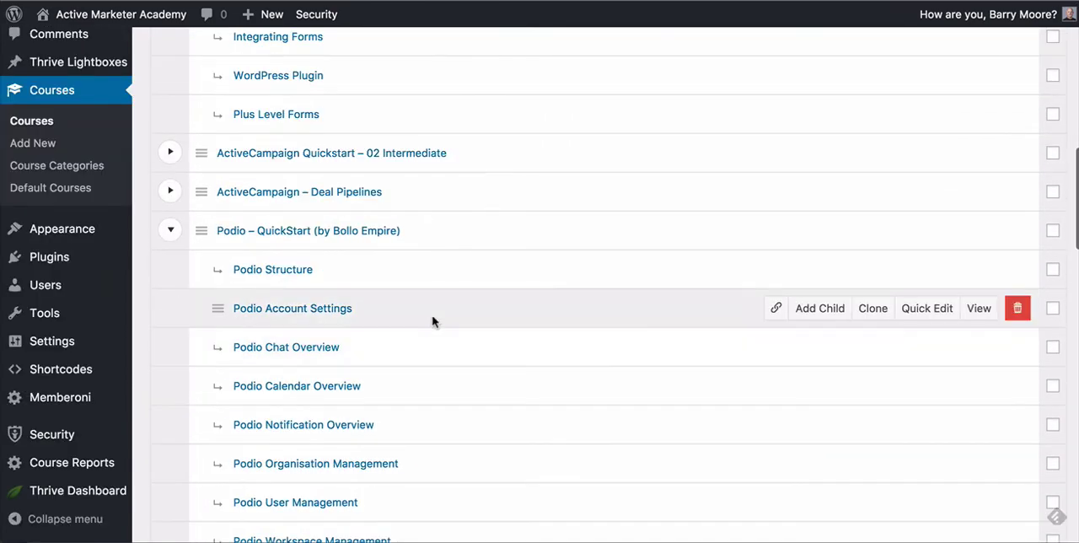
{"action": "left_click", "coordinate": [386, 231]}
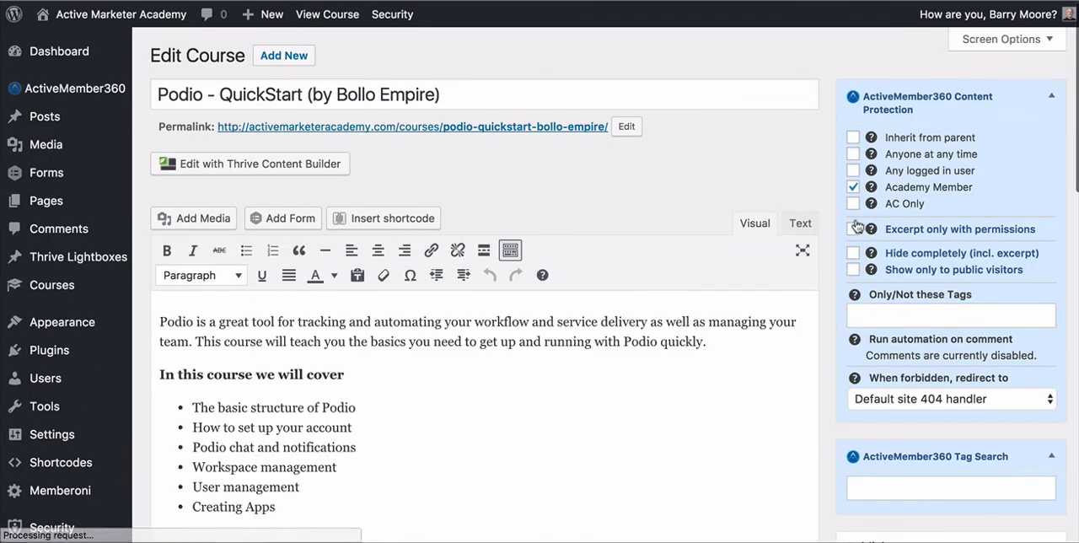
{"action": "scroll", "coordinate": [855, 332], "scroll_direction": "down", "scroll_amount": 5}
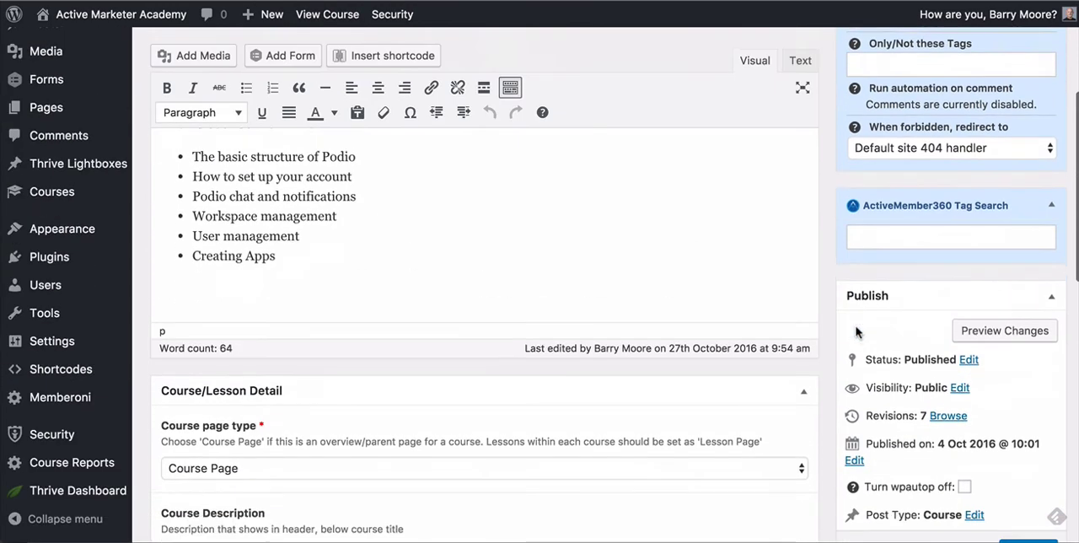
{"action": "scroll", "coordinate": [936, 331], "scroll_direction": "down", "scroll_amount": 3}
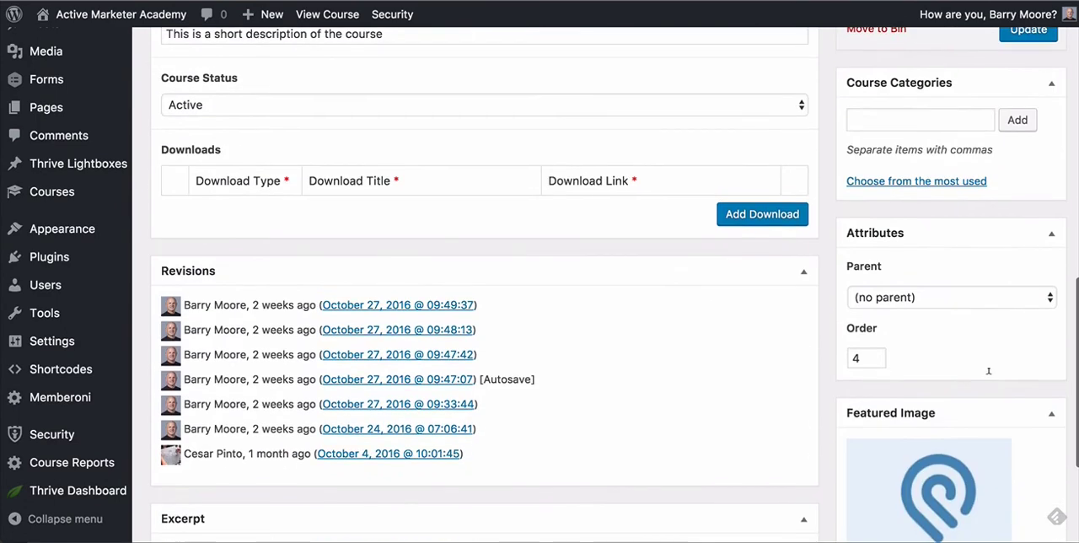
{"action": "scroll", "coordinate": [1001, 311], "scroll_direction": "up", "scroll_amount": 4}
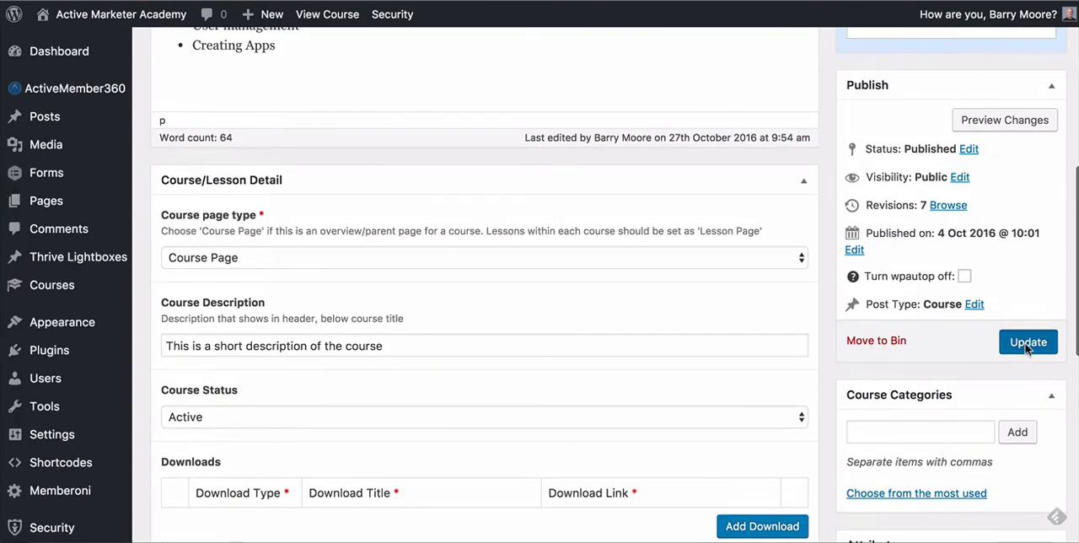
{"action": "left_click", "coordinate": [1026, 347]}
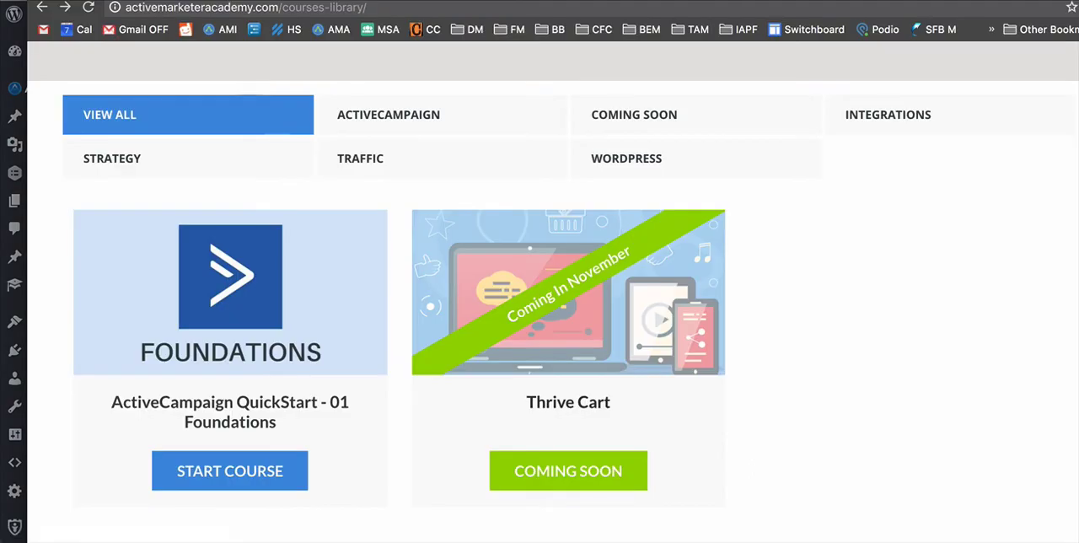
Step: Reload the member's Courses Library, open the Podio - QuickStart course and check its lesson list
{"action": "left_click", "coordinate": [87, 8]}
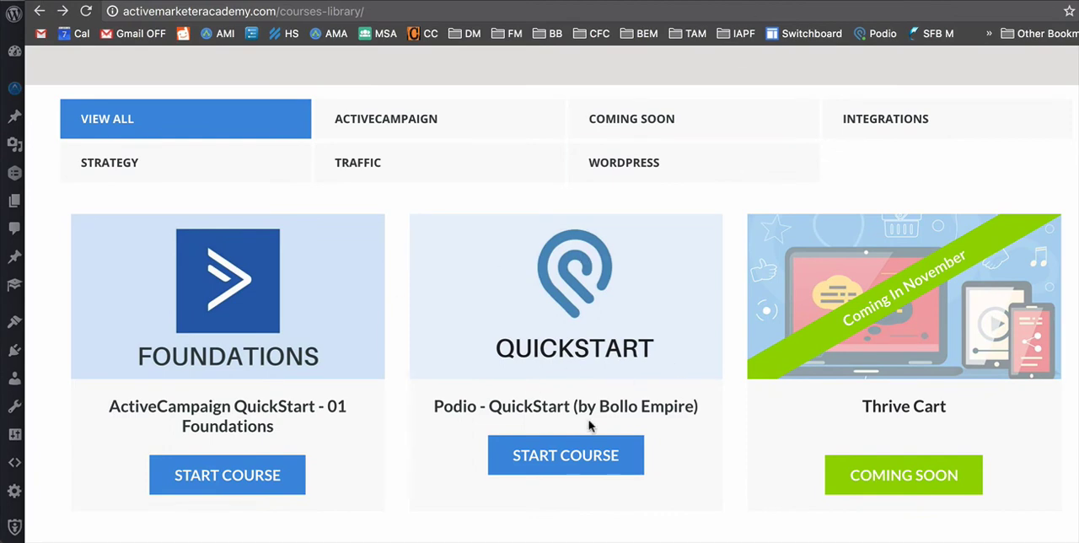
{"action": "left_click", "coordinate": [596, 460]}
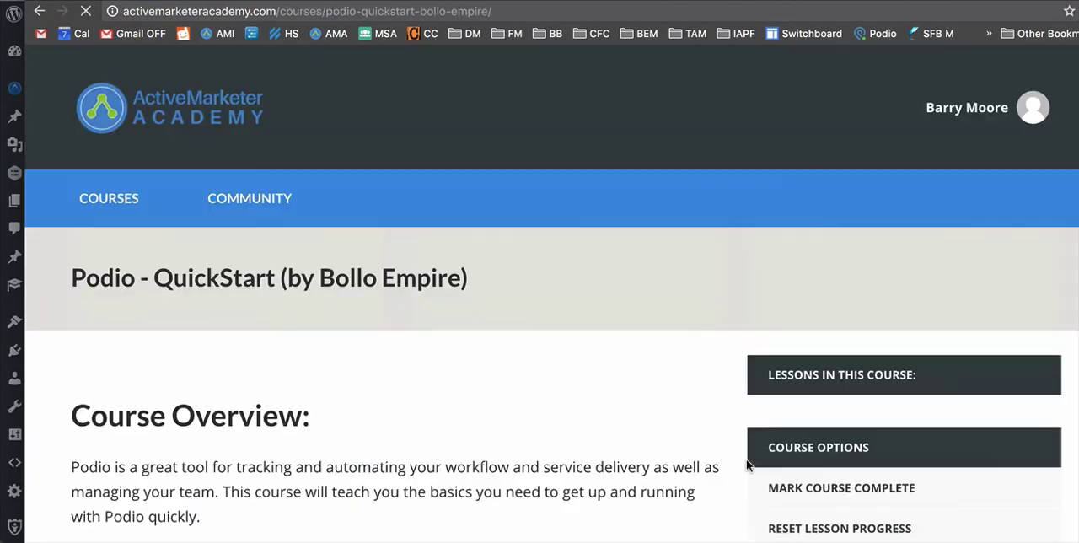
{"action": "scroll", "coordinate": [649, 410], "scroll_direction": "down", "scroll_amount": 8}
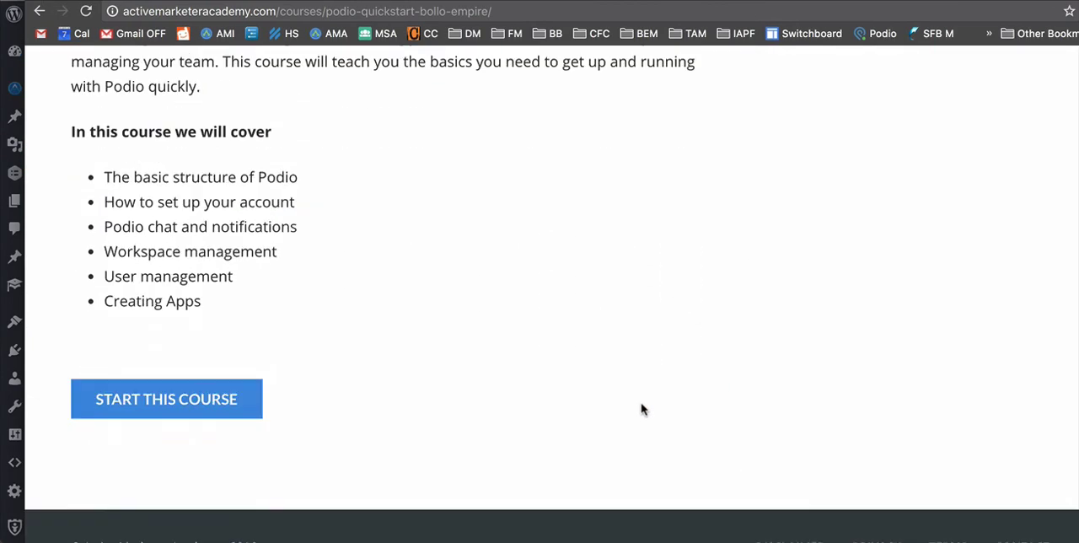
{"action": "scroll", "coordinate": [645, 410], "scroll_direction": "up", "scroll_amount": 7}
{"action": "scroll", "coordinate": [843, 252], "scroll_direction": "down", "scroll_amount": 2}
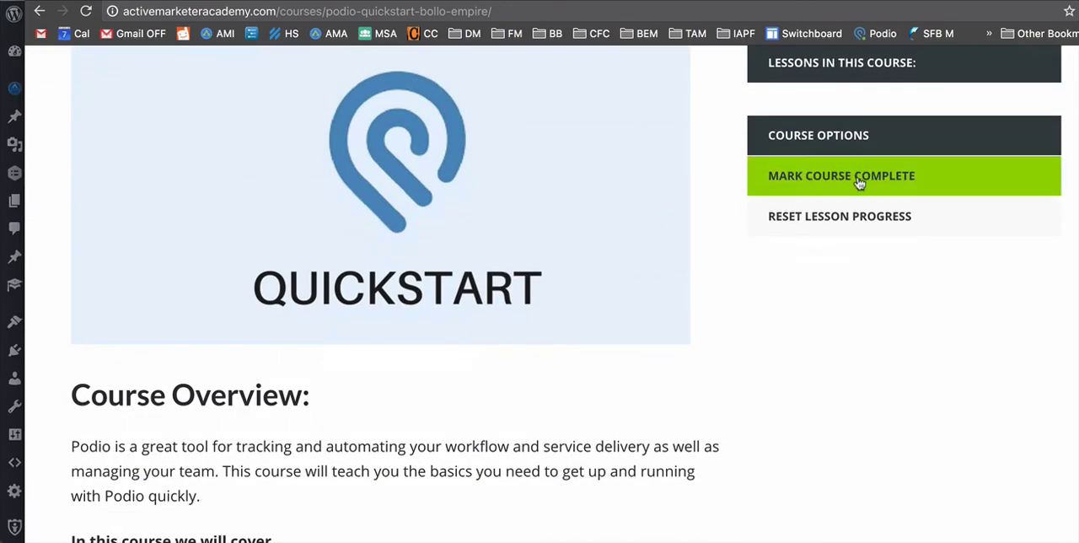
Step: Review the Podio - QuickStart course page from its lesson list down to the start option, and return to the Courses Library
{"action": "scroll", "coordinate": [857, 186], "scroll_direction": "up", "scroll_amount": 3}
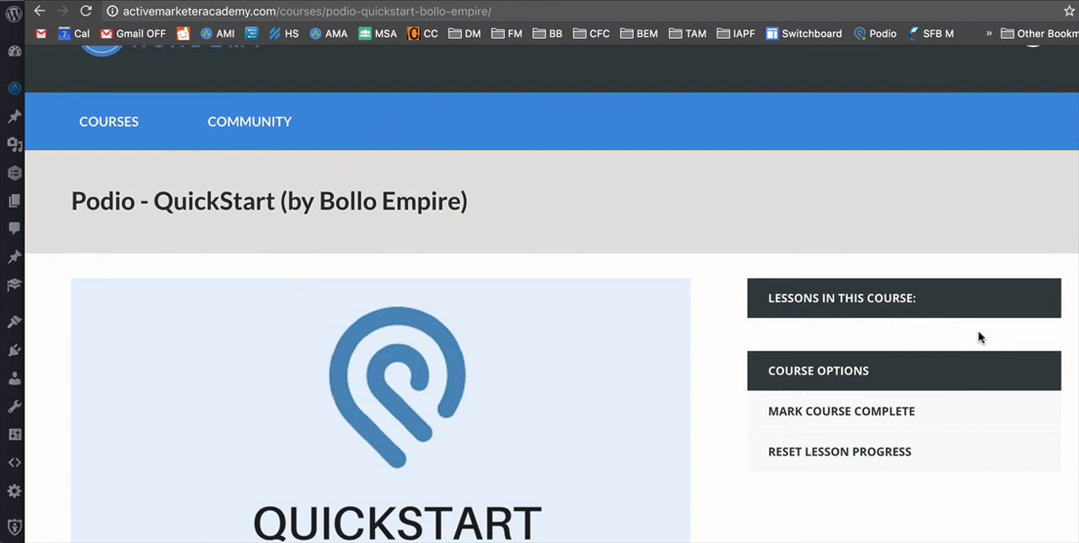
{"action": "scroll", "coordinate": [979, 338], "scroll_direction": "down", "scroll_amount": 7}
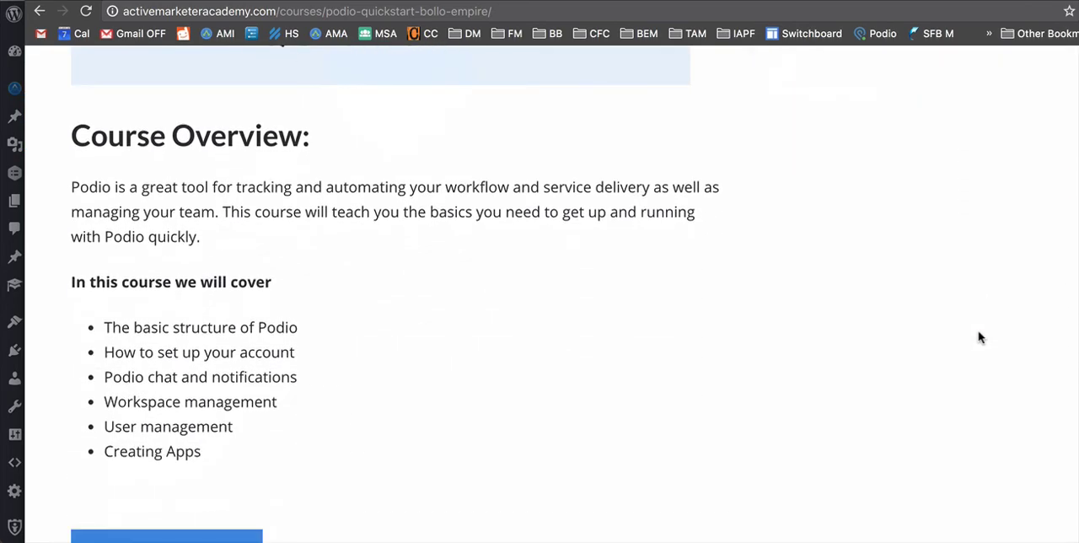
{"action": "scroll", "coordinate": [979, 337], "scroll_direction": "up", "scroll_amount": 1}
{"action": "scroll", "coordinate": [979, 337], "scroll_direction": "down", "scroll_amount": 1}
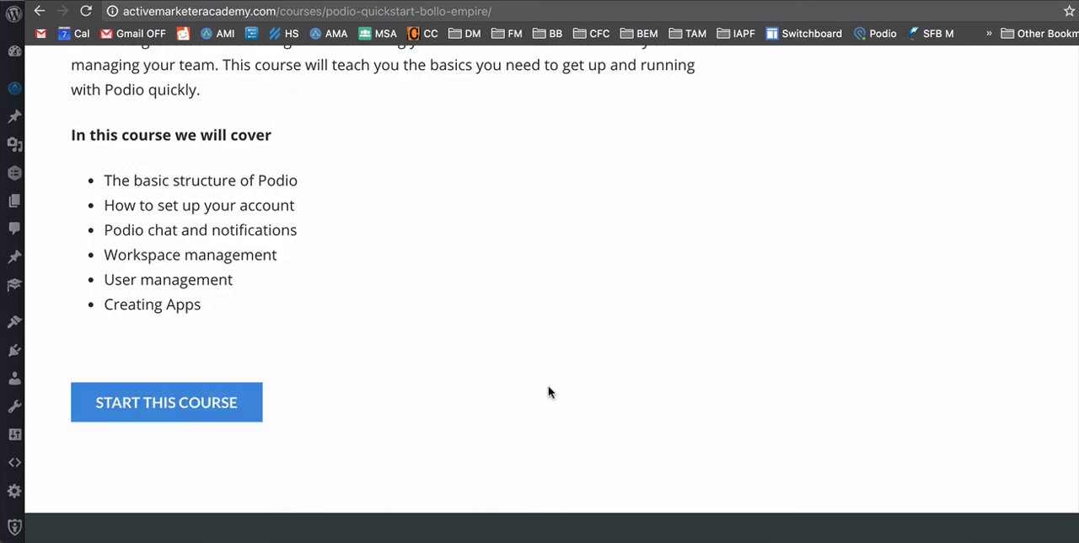
{"action": "scroll", "coordinate": [547, 390], "scroll_direction": "up", "scroll_amount": 3}
{"action": "scroll", "coordinate": [548, 391], "scroll_direction": "up", "scroll_amount": 2}
{"action": "scroll", "coordinate": [548, 391], "scroll_direction": "down", "scroll_amount": 5}
{"action": "scroll", "coordinate": [436, 376], "scroll_direction": "up", "scroll_amount": 6}
{"action": "scroll", "coordinate": [435, 378], "scroll_direction": "up", "scroll_amount": 2}
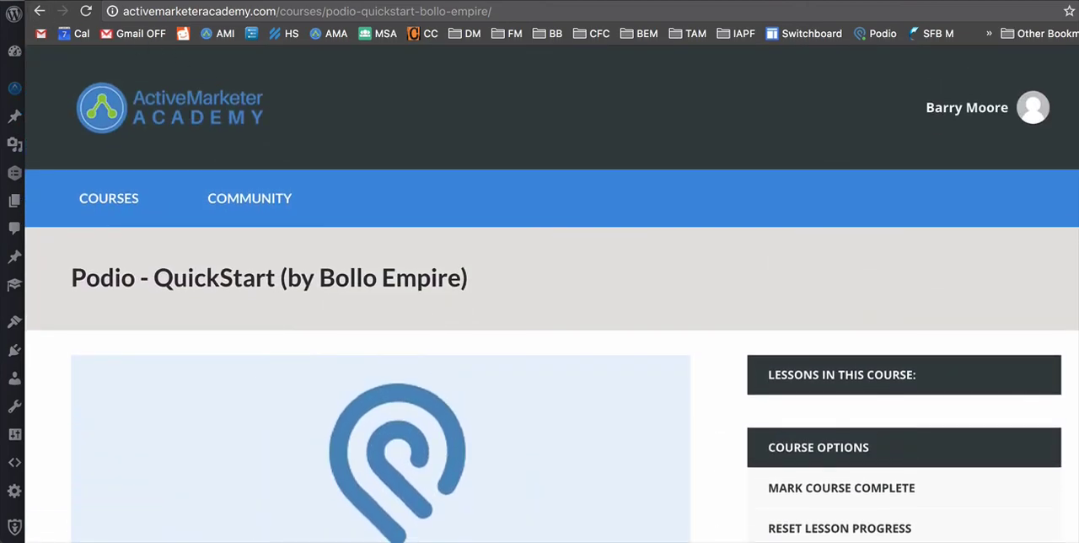
{"action": "left_click", "coordinate": [39, 11]}
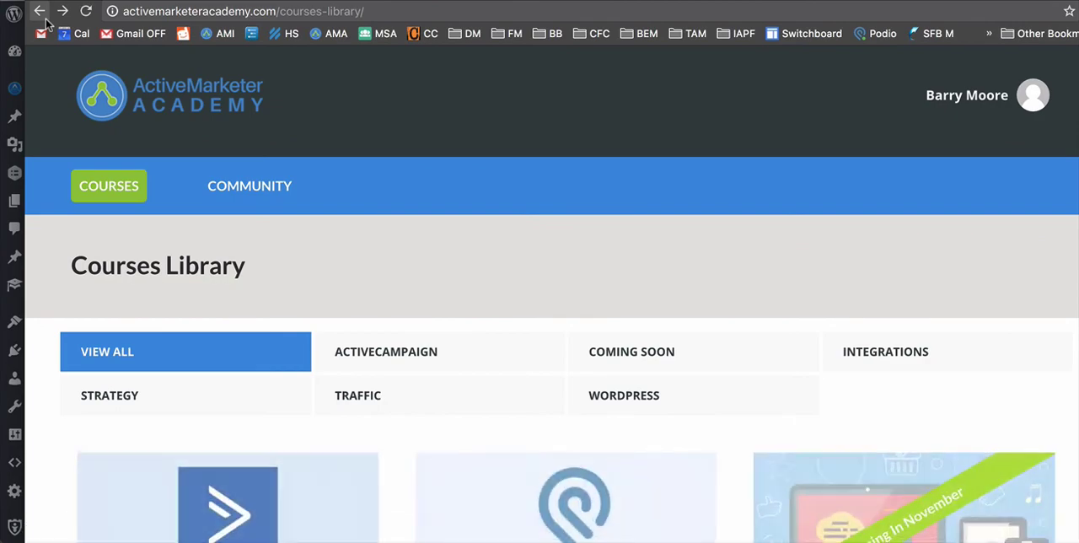
{"action": "scroll", "coordinate": [380, 260], "scroll_direction": "down", "scroll_amount": 5}
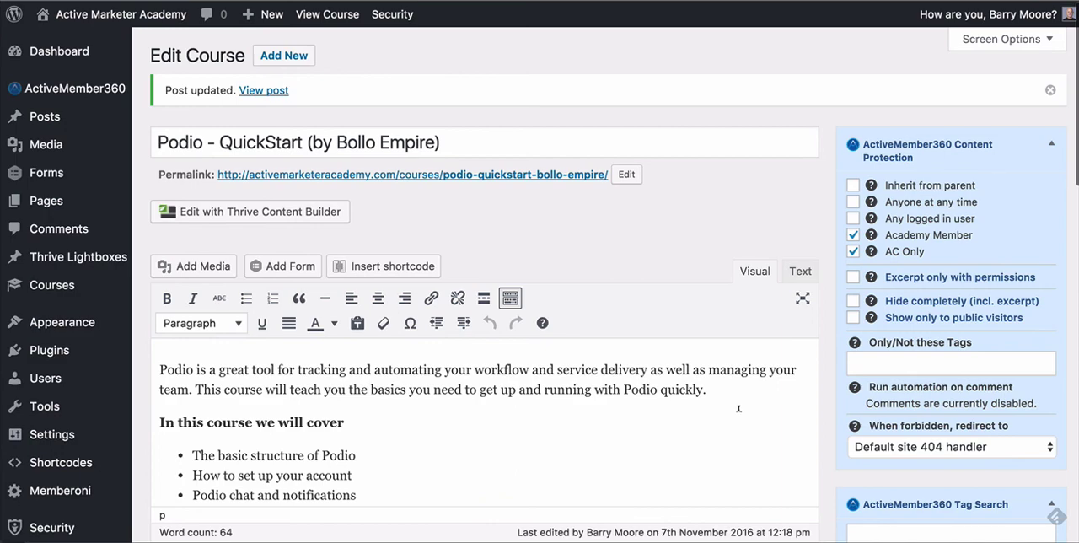
{"action": "scroll", "coordinate": [732, 359], "scroll_direction": "down", "scroll_amount": 3}
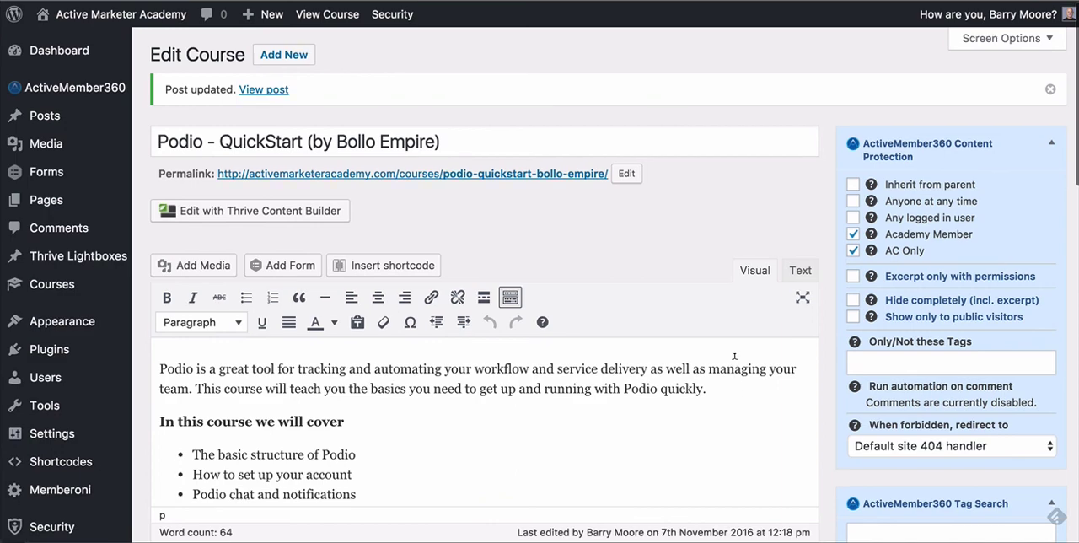
{"action": "scroll", "coordinate": [734, 357], "scroll_direction": "down", "scroll_amount": 3}
{"action": "scroll", "coordinate": [734, 357], "scroll_direction": "up", "scroll_amount": 6}
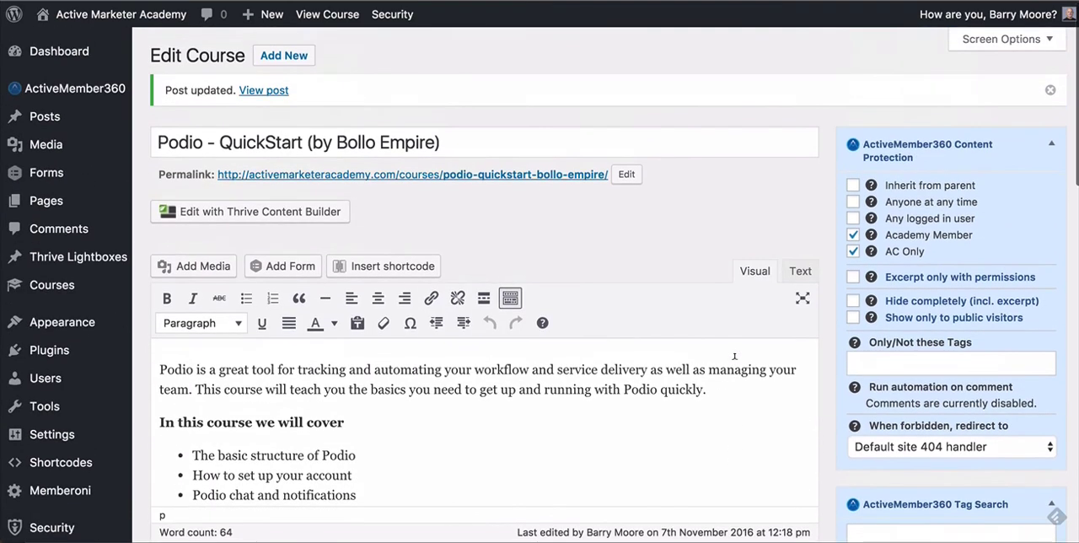
Step: Open the Memberships settings in the ActiveMember360 plugin options
{"action": "mouse_move", "coordinate": [26, 92]}
{"action": "scroll", "coordinate": [50, 94], "scroll_direction": "down", "scroll_amount": 1}
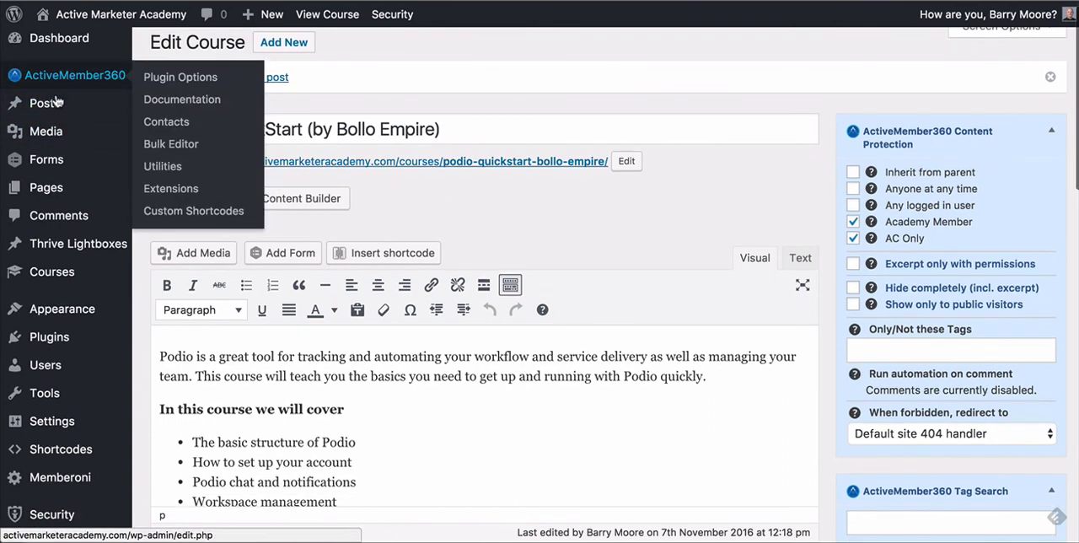
{"action": "left_click", "coordinate": [149, 84]}
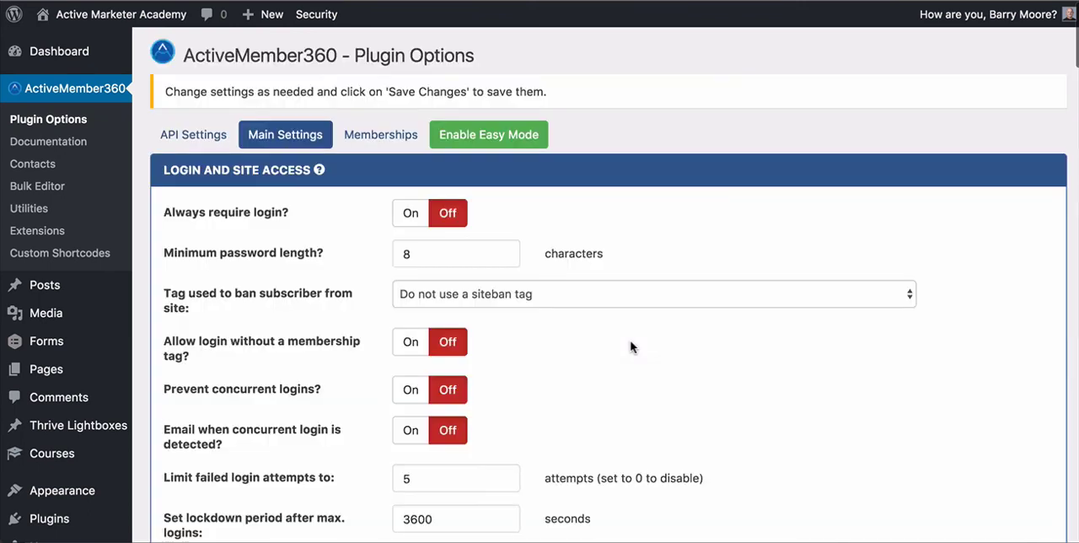
{"action": "left_click", "coordinate": [377, 137]}
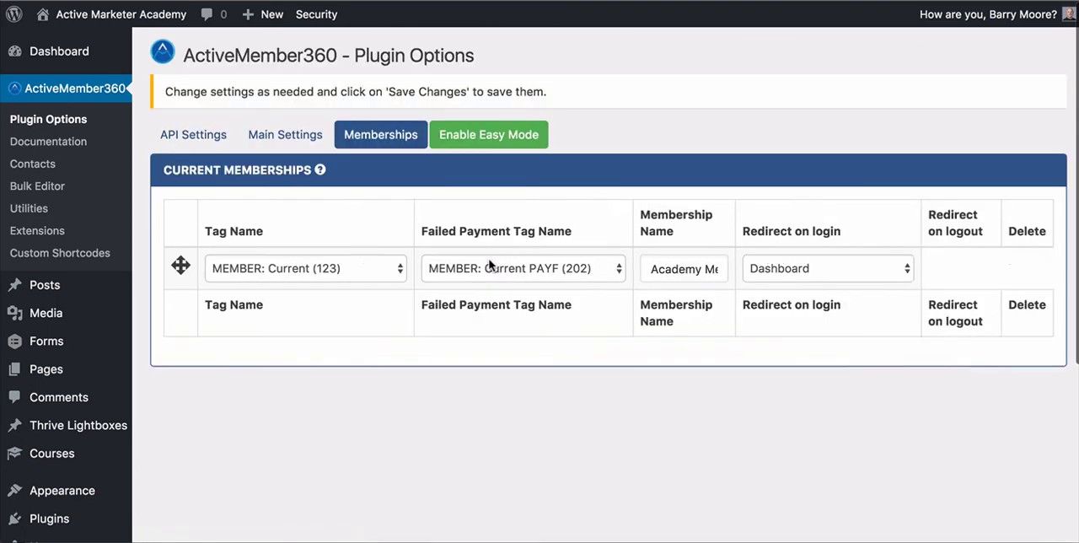
Step: Review the membership tag and membership name fields for adding a new membership, and return to the current memberships
{"action": "scroll", "coordinate": [494, 267], "scroll_direction": "down", "scroll_amount": 3}
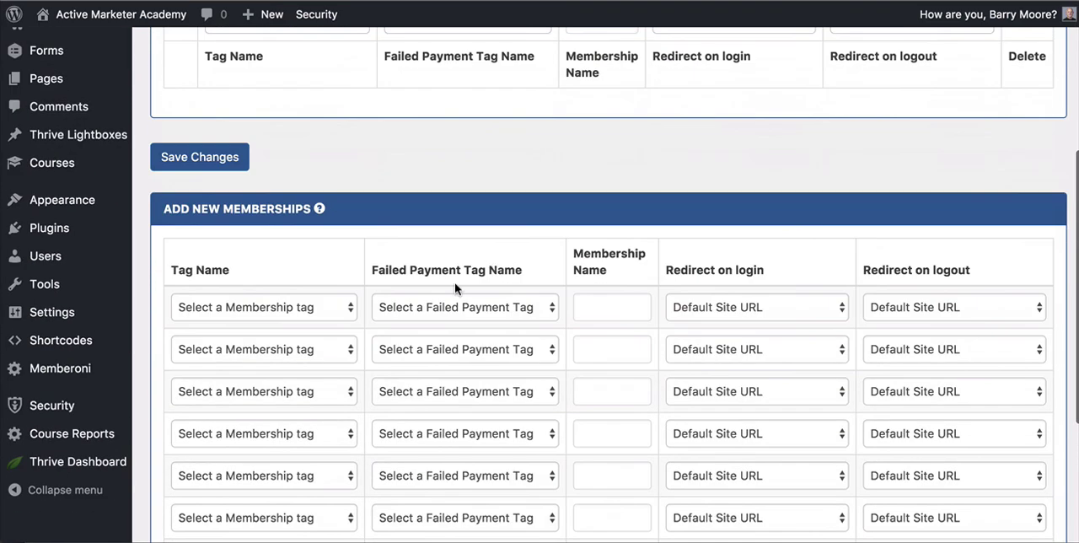
{"action": "left_click", "coordinate": [242, 299]}
{"action": "left_click", "coordinate": [277, 271]}
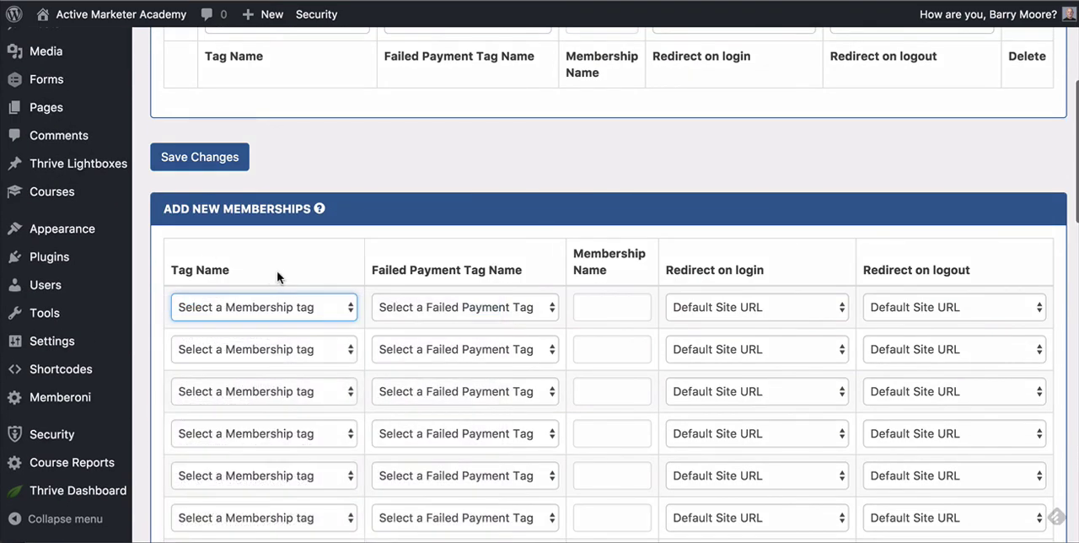
{"action": "left_click", "coordinate": [593, 305]}
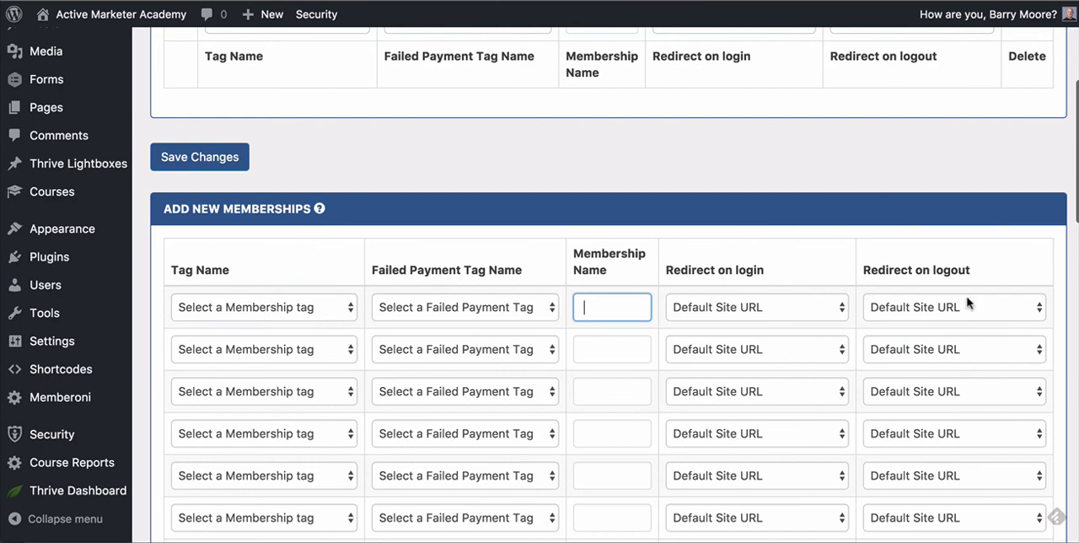
{"action": "scroll", "coordinate": [966, 303], "scroll_direction": "up", "scroll_amount": 3}
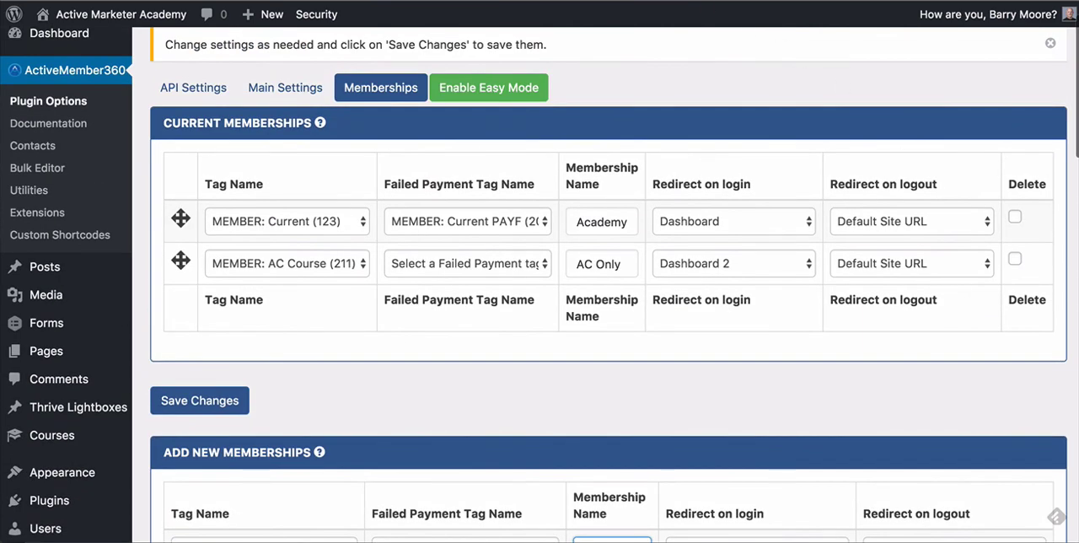
{"action": "left_click", "coordinate": [589, 1]}
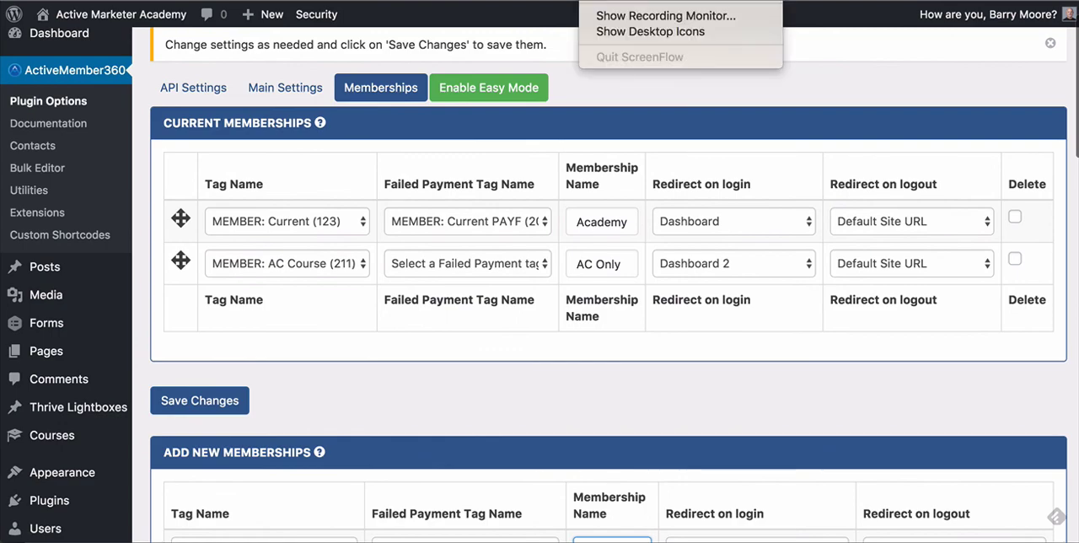